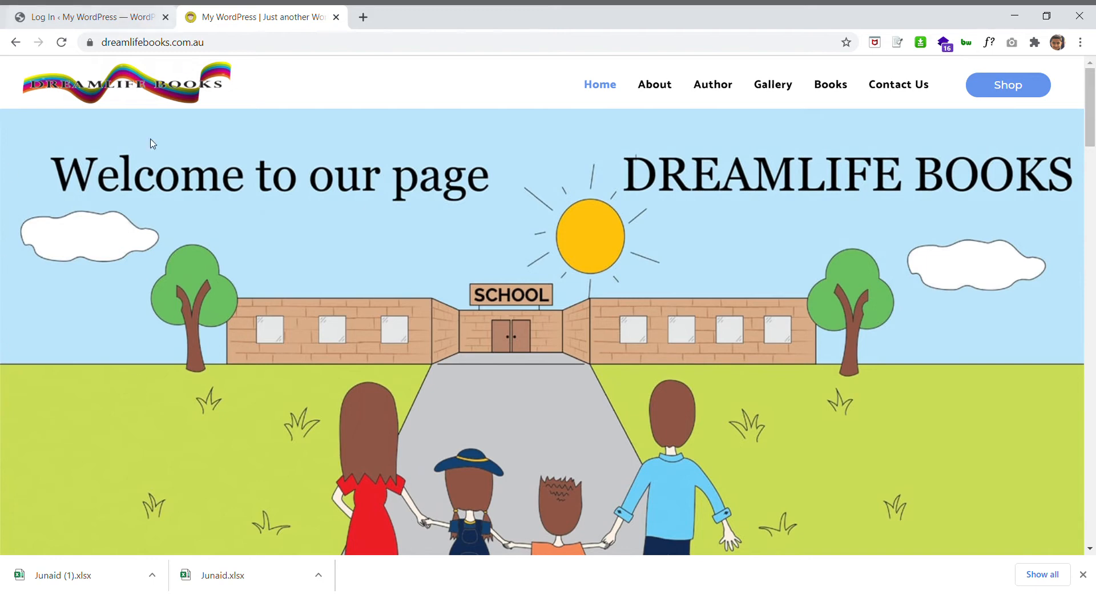
Go to the site's /wp-admin login page from the public site
left_click(360, 48)
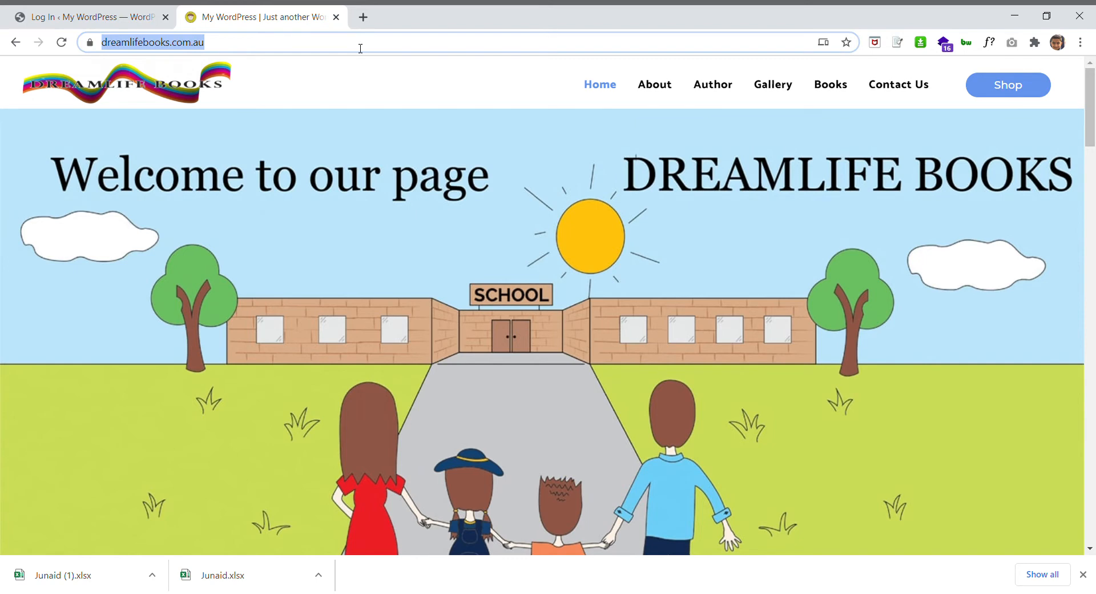
left_click(360, 48)
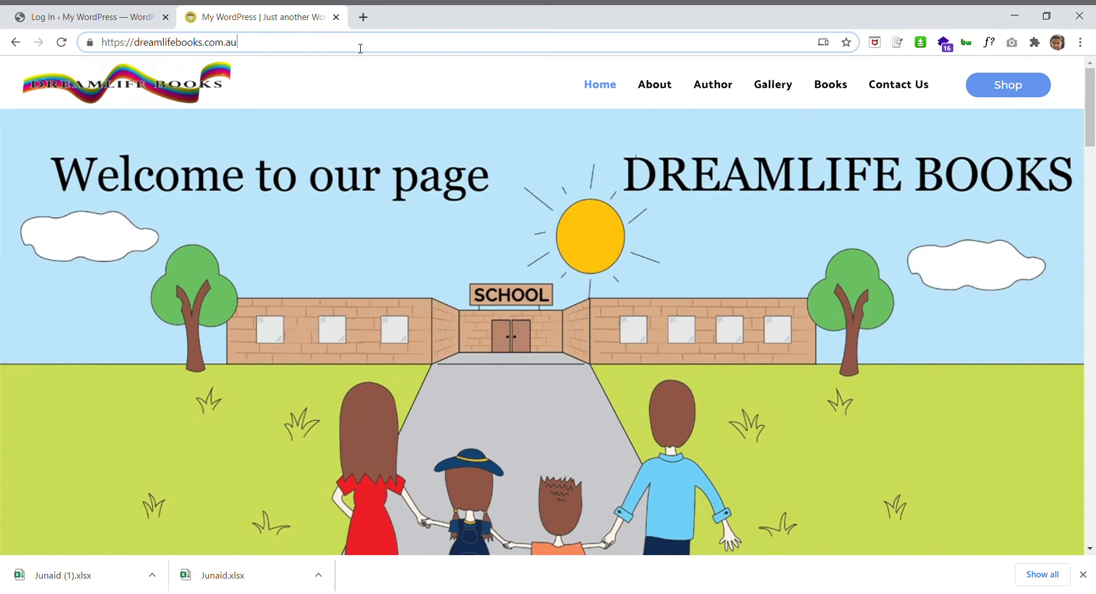
type("/wp-a")
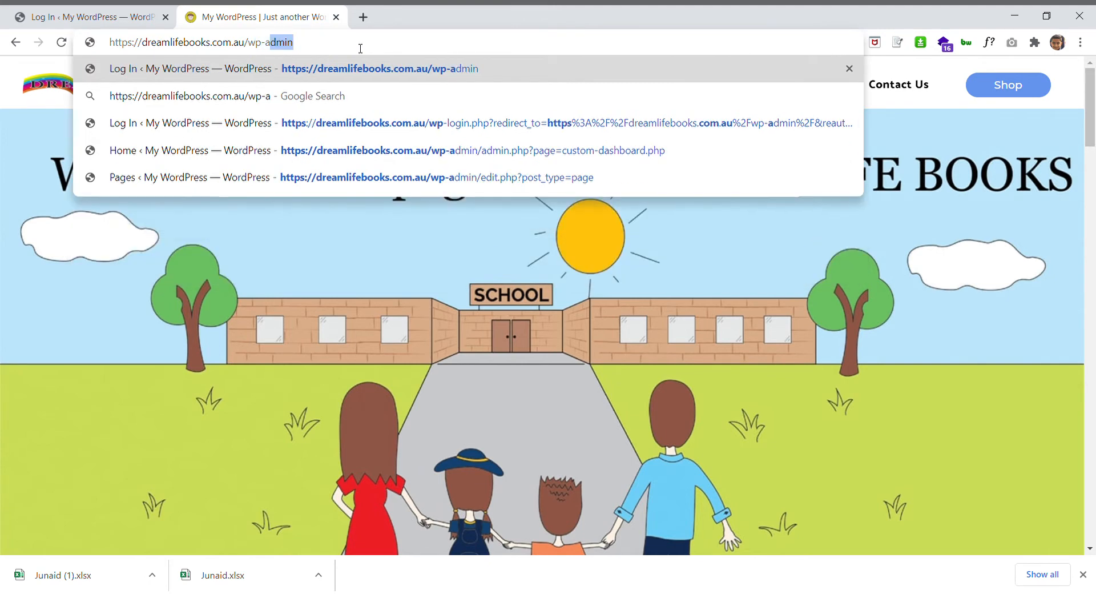
key("Return")
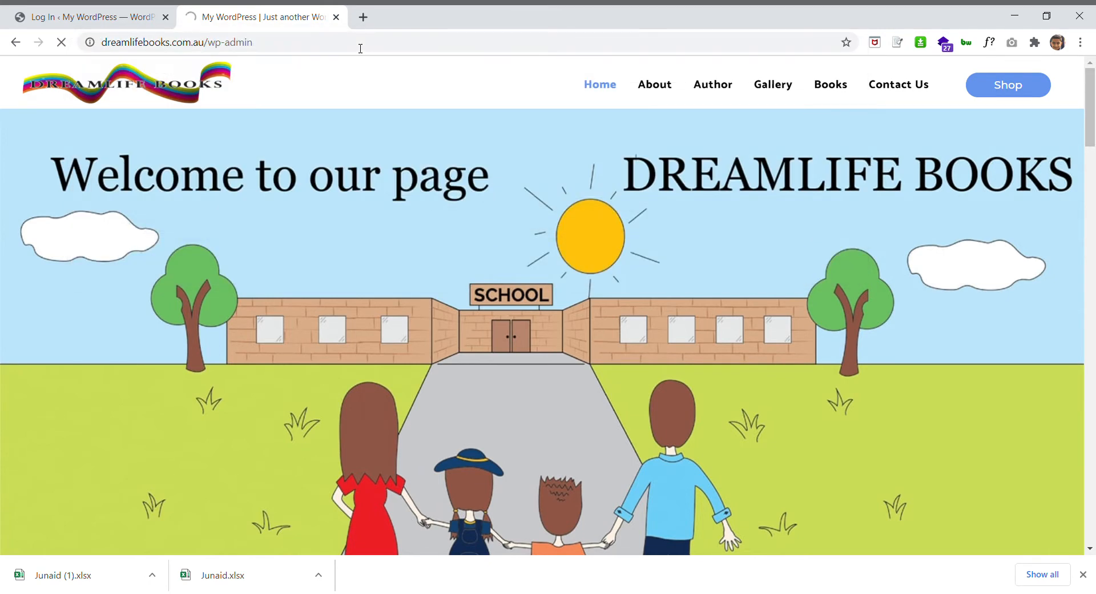
Sign in with the saved username and the account password
key("ctrl+v")
key("Tab")
type("••••••••••••••••")
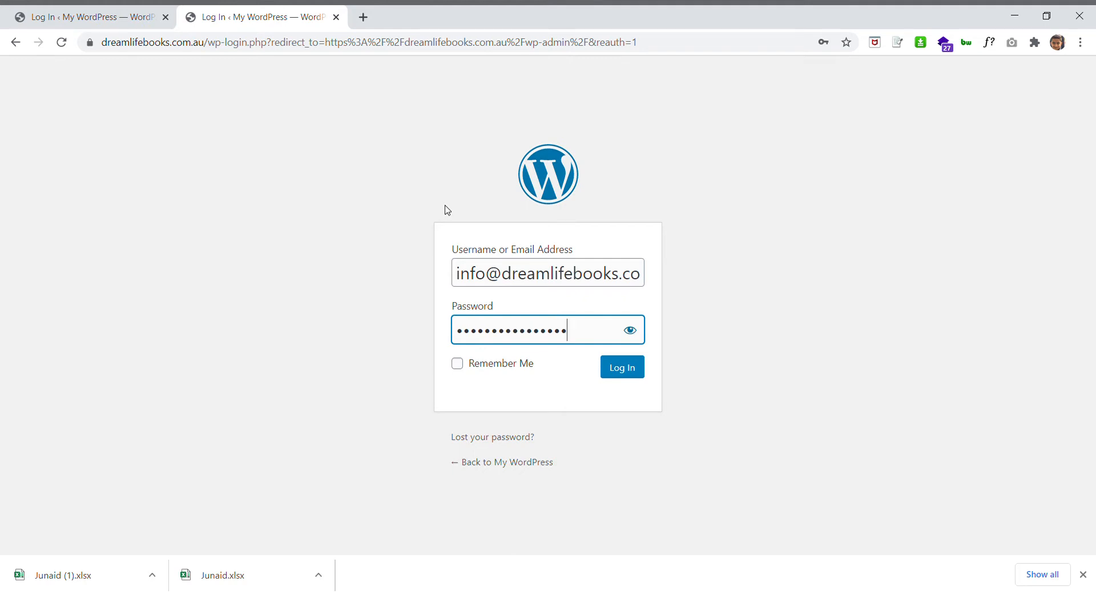
type("•")
key("Return")
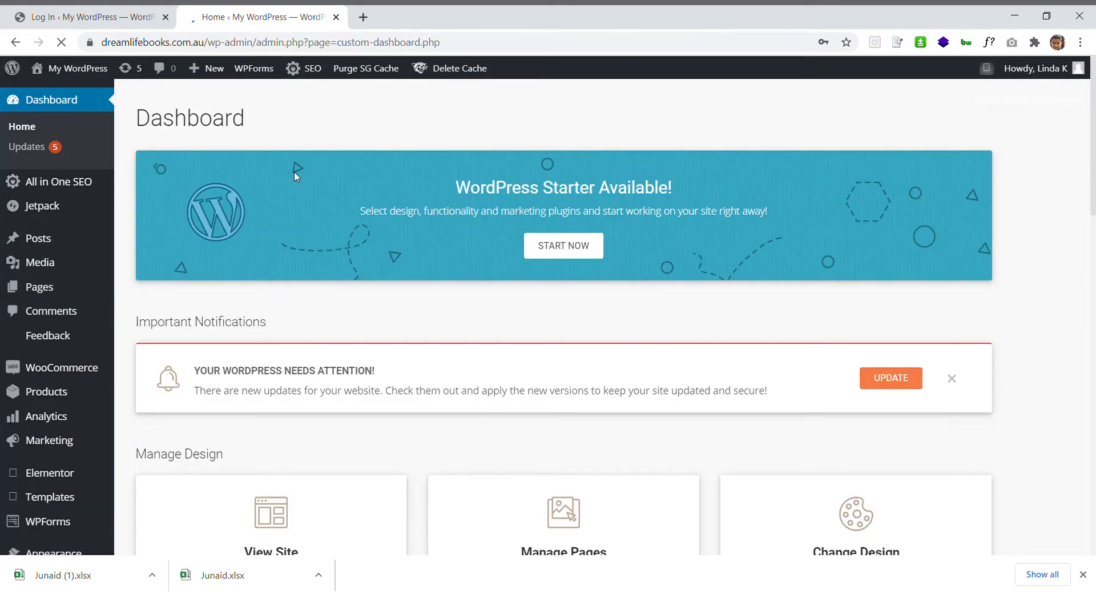
Scroll the Dashboard and bring up the WooCommerce submenu in the sidebar
scroll(216, 365, "down", 1)
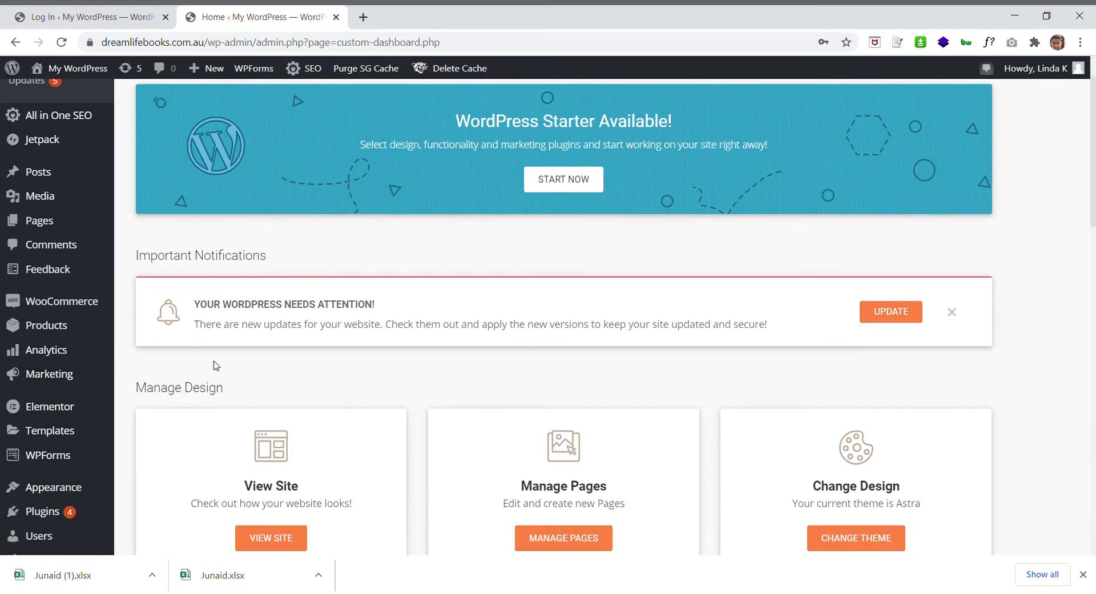
scroll(216, 366, "down", 2)
mouse_move(78, 191)
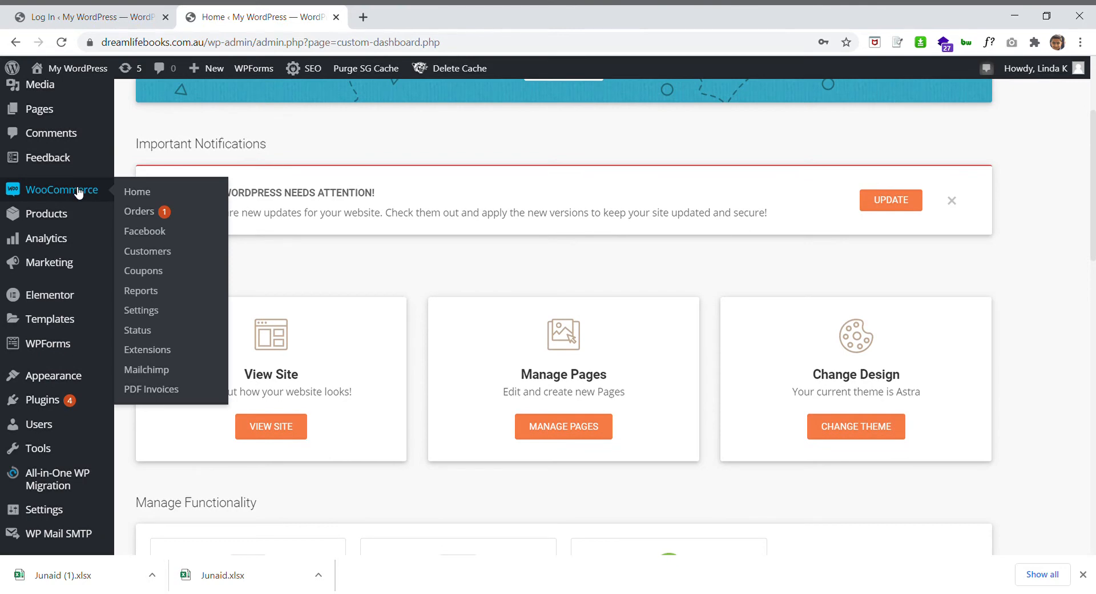
Look over the orders list with its single Processing order, then go to WooCommerce Home
left_click(154, 213)
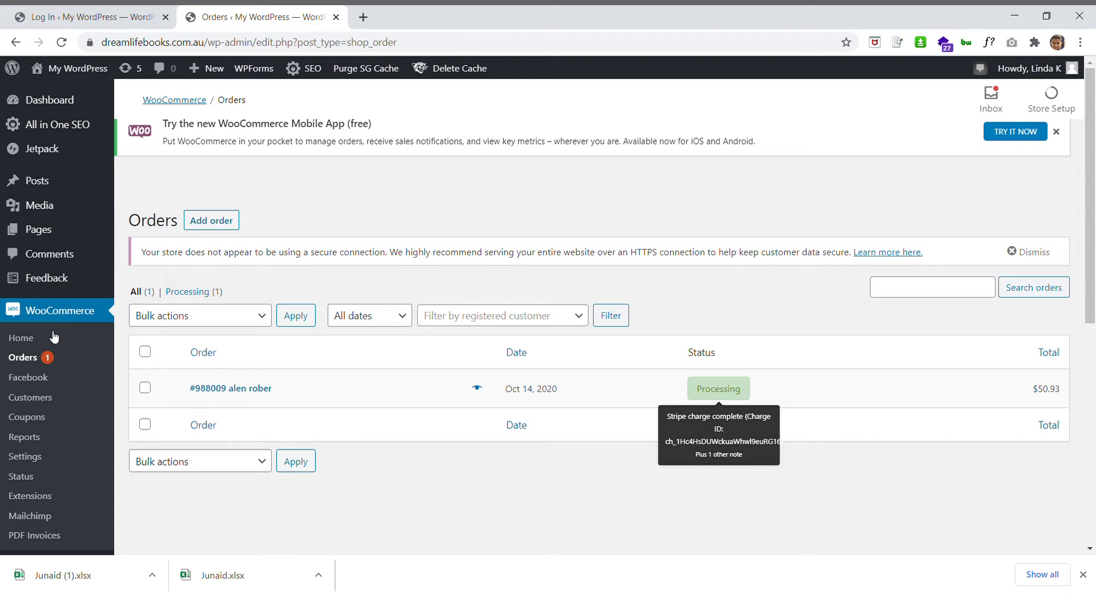
scroll(50, 410, "down", 1)
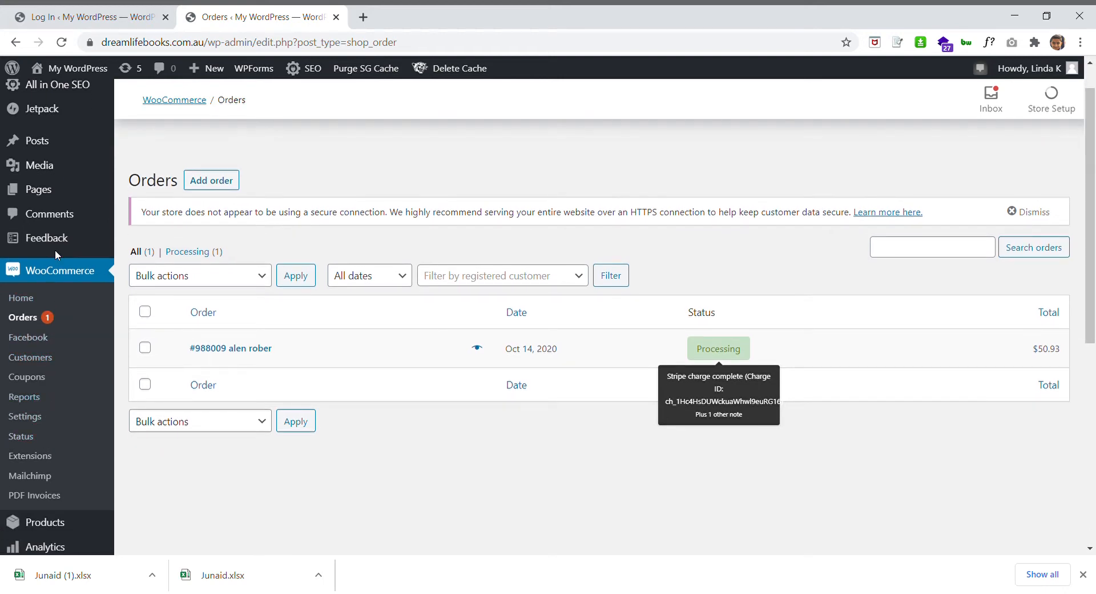
left_click(63, 273)
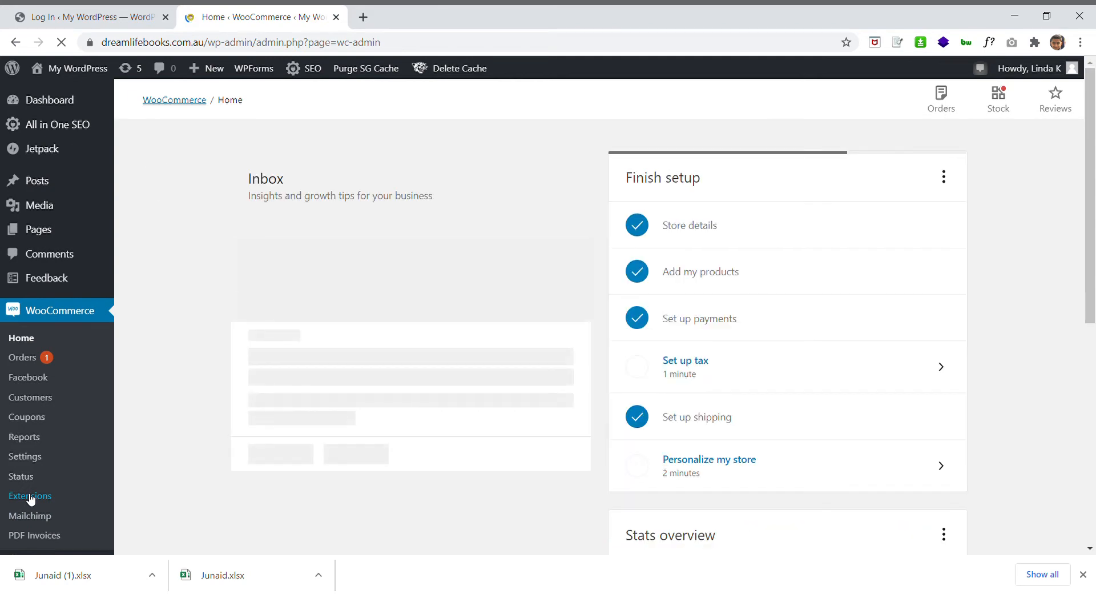
Review the PDF Invoices General settings, checking the PDF view option and A4 paper size
scroll(31, 498, "down", 2)
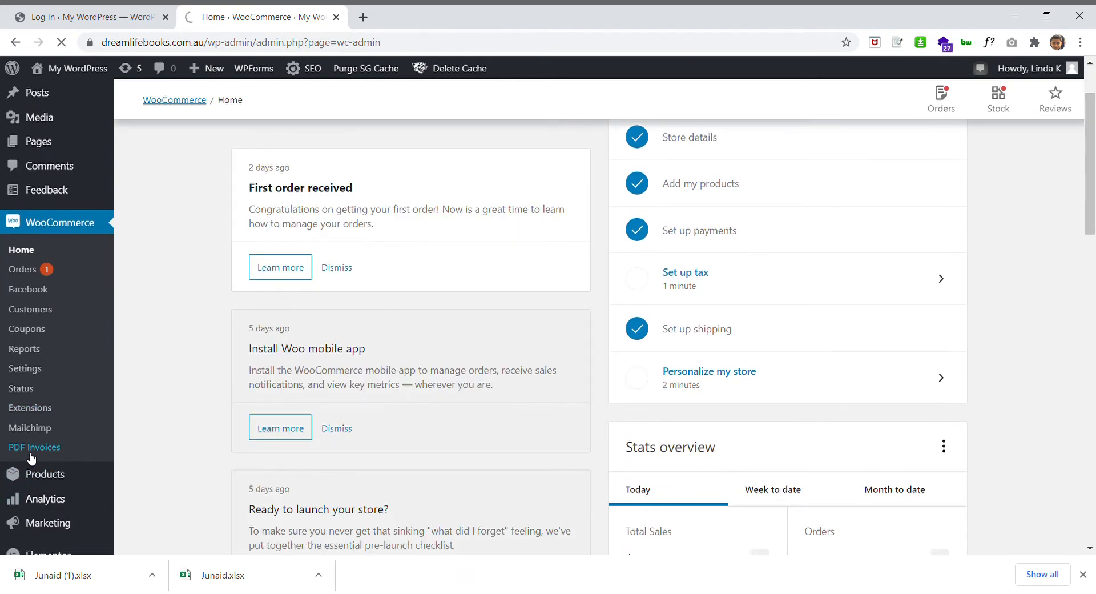
scroll(318, 453, "down", 4)
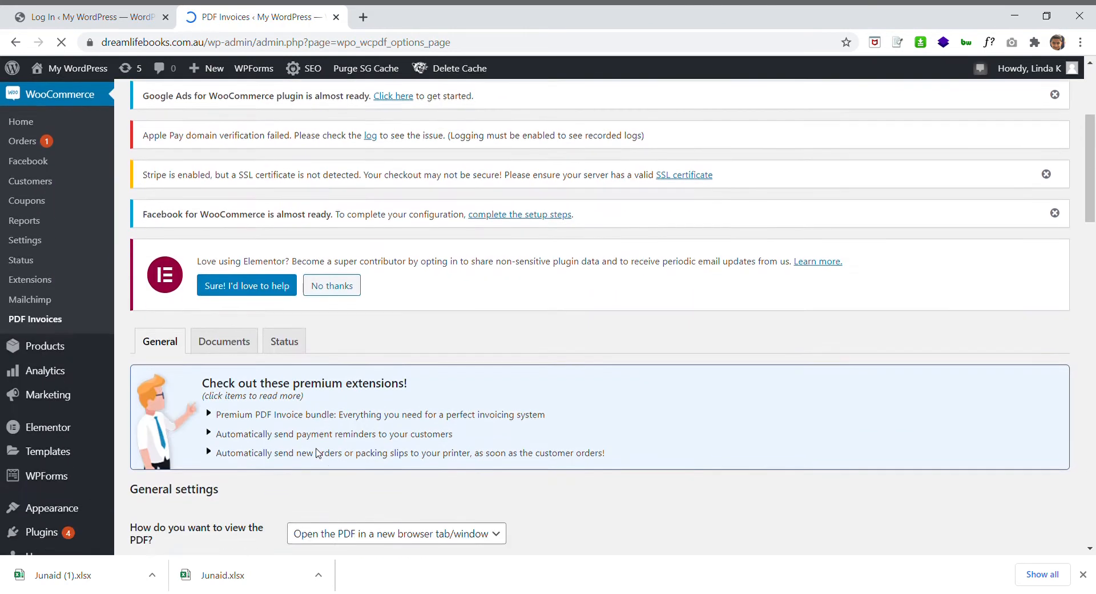
scroll(318, 453, "down", 4)
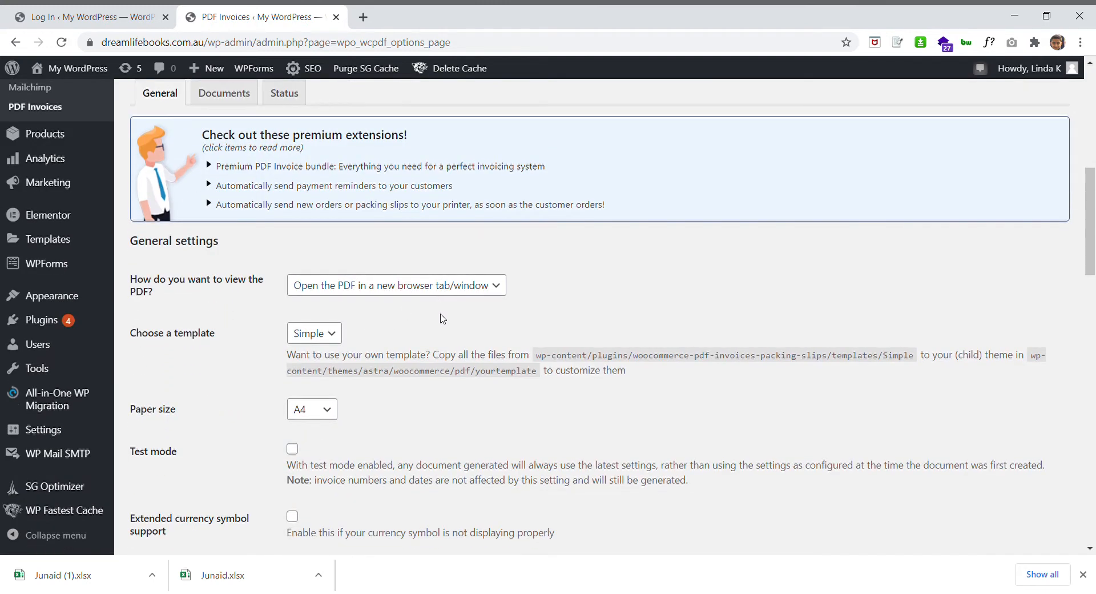
scroll(443, 318, "down", 1)
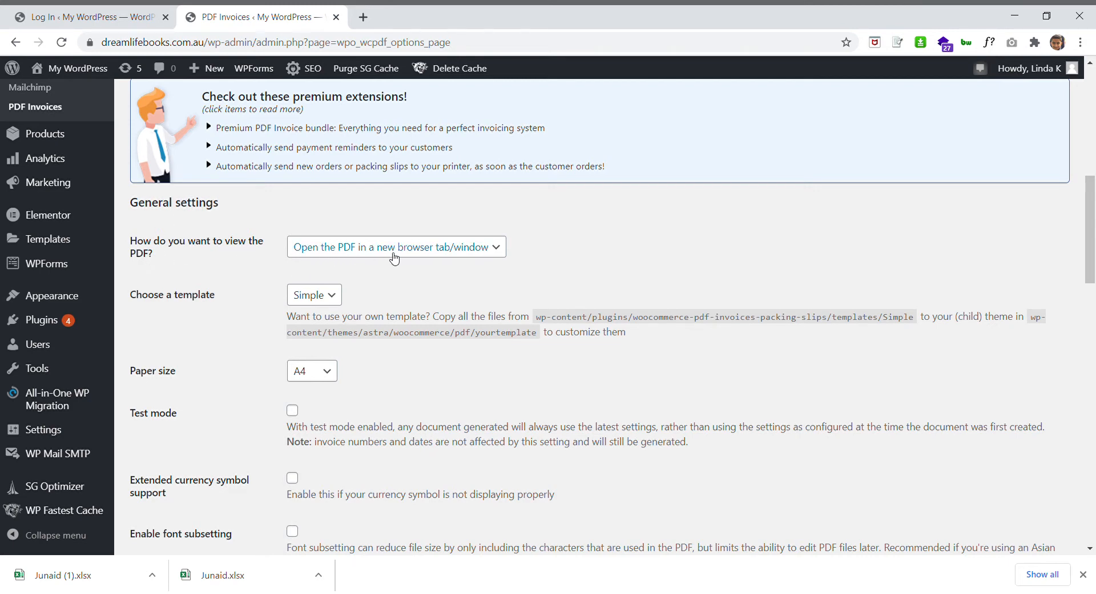
left_click(412, 258)
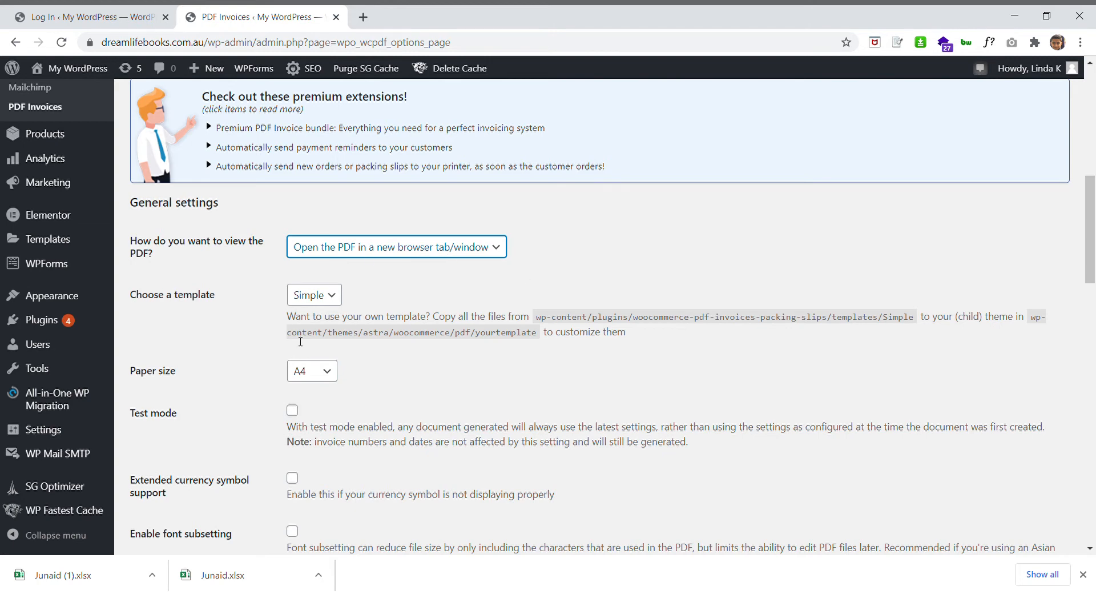
left_click(160, 314)
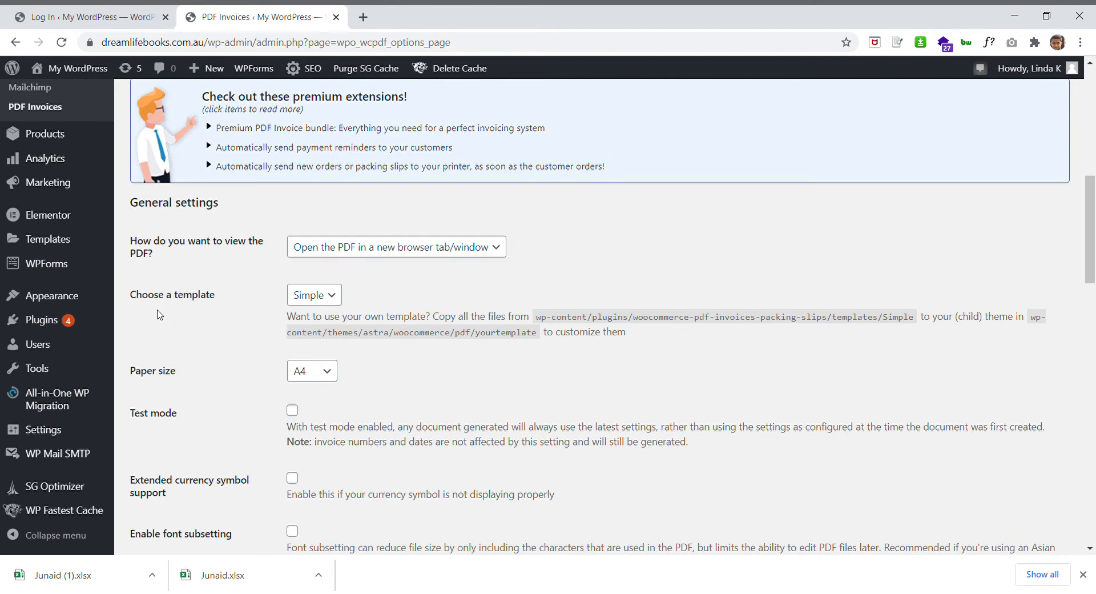
scroll(341, 348, "down", 2)
scroll(341, 348, "down", 1)
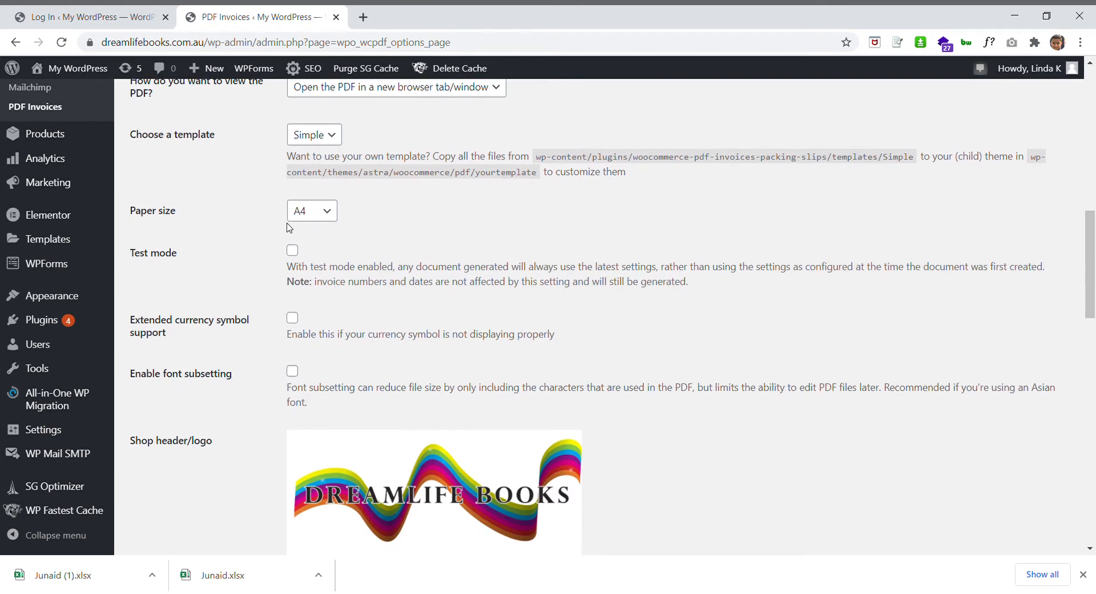
left_click(337, 214)
scroll(403, 293, "down", 3)
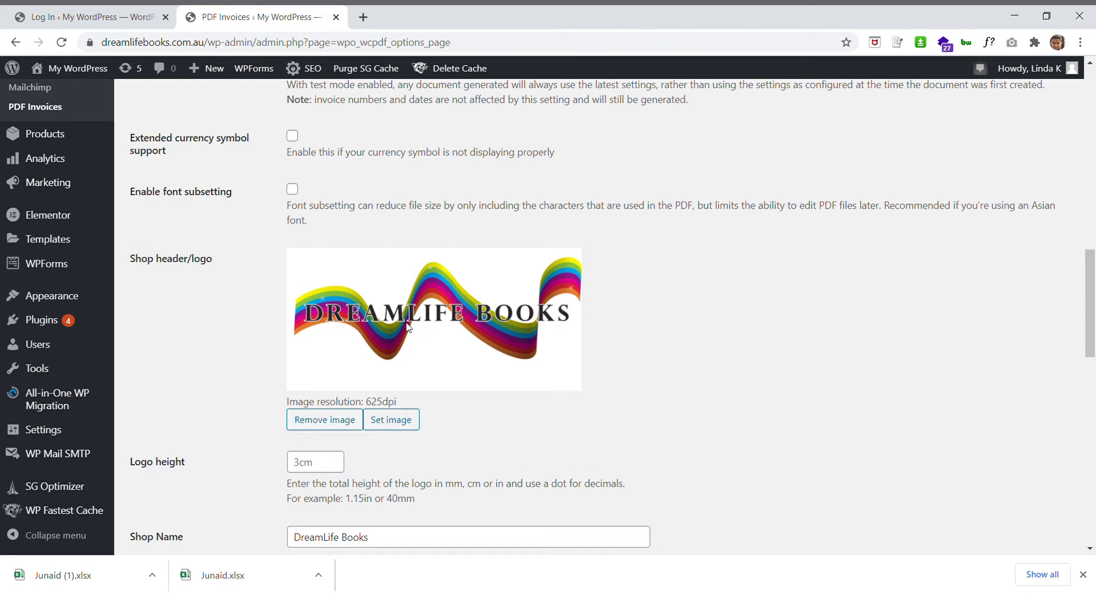
Set the invoice shop header image to the DreamLife Books logo from the Media Library
left_click(395, 421)
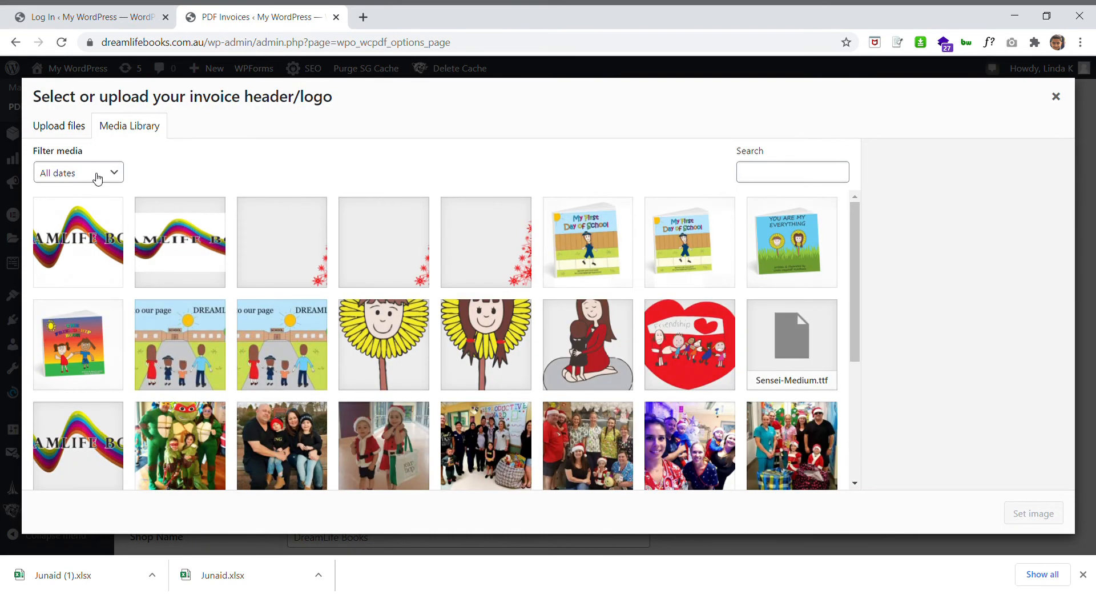
left_click(62, 130)
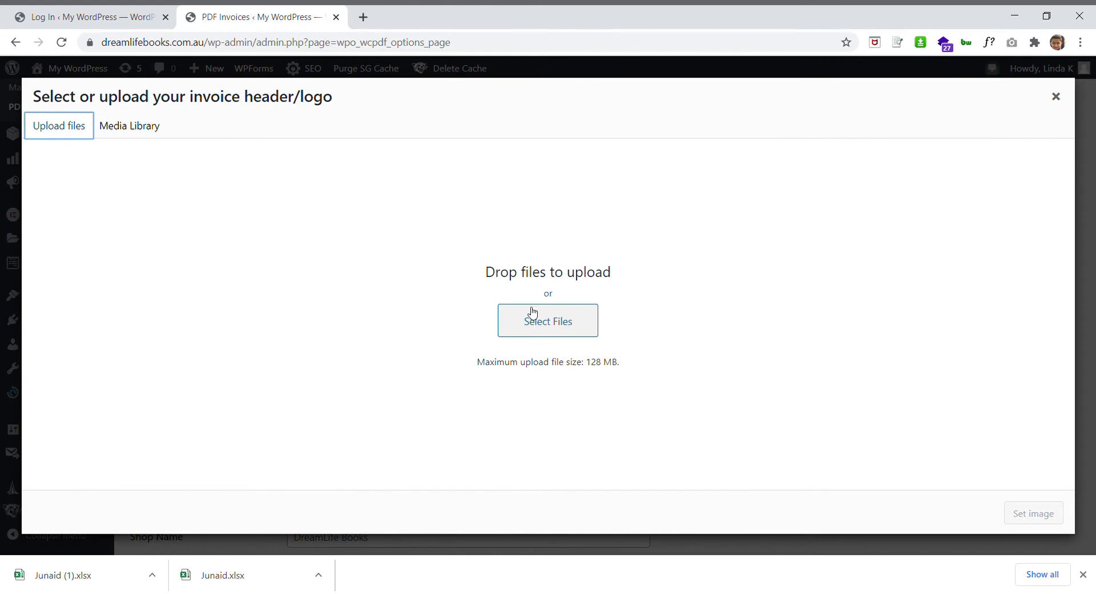
left_click(140, 129)
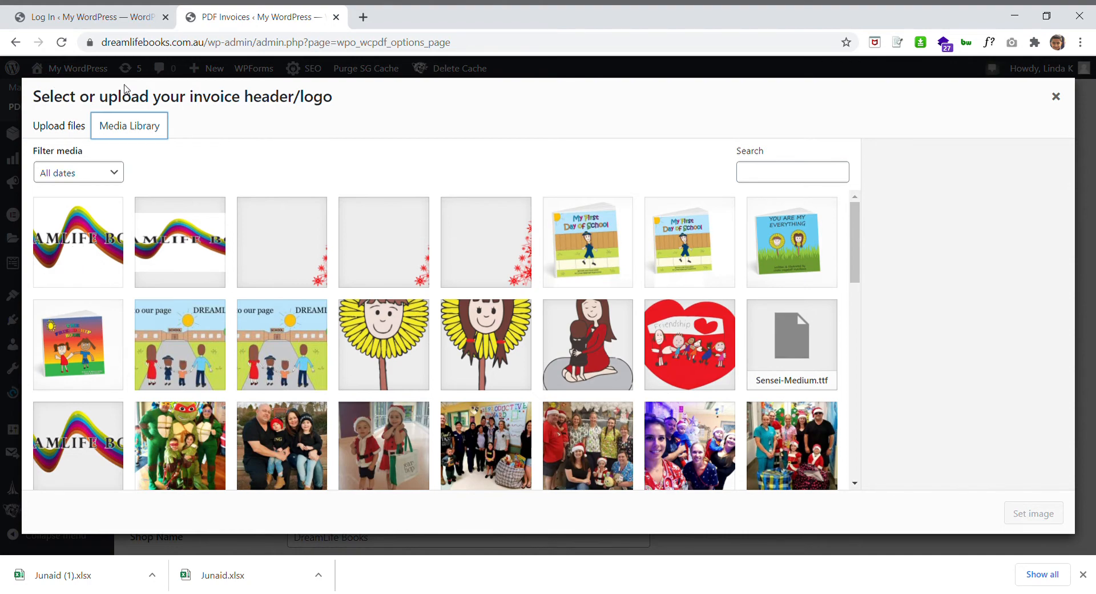
left_click(79, 228)
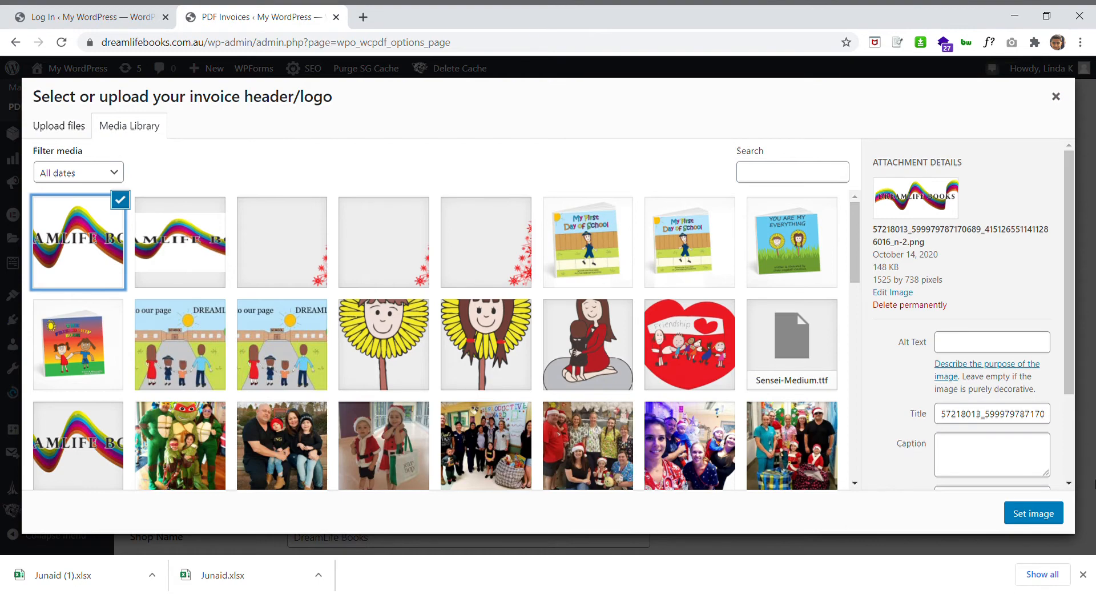
left_click(1031, 513)
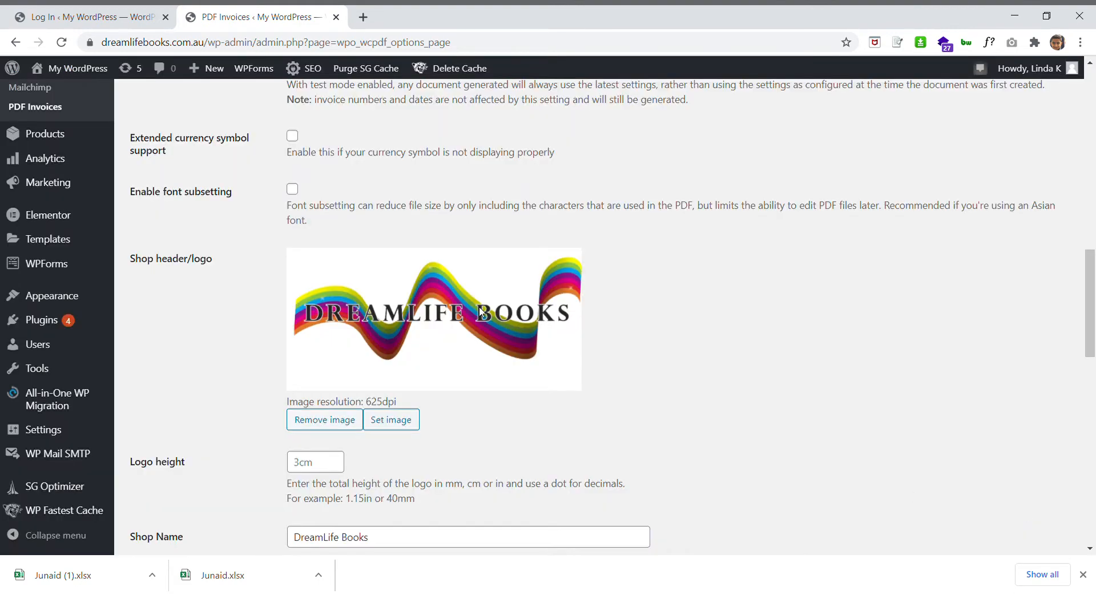
Set the shop logo height to 3cm
left_click(306, 468)
type("2cm")
left_click(451, 449)
left_click(305, 469)
key("BackSpace")
type("3")
scroll(519, 451, "down", 4)
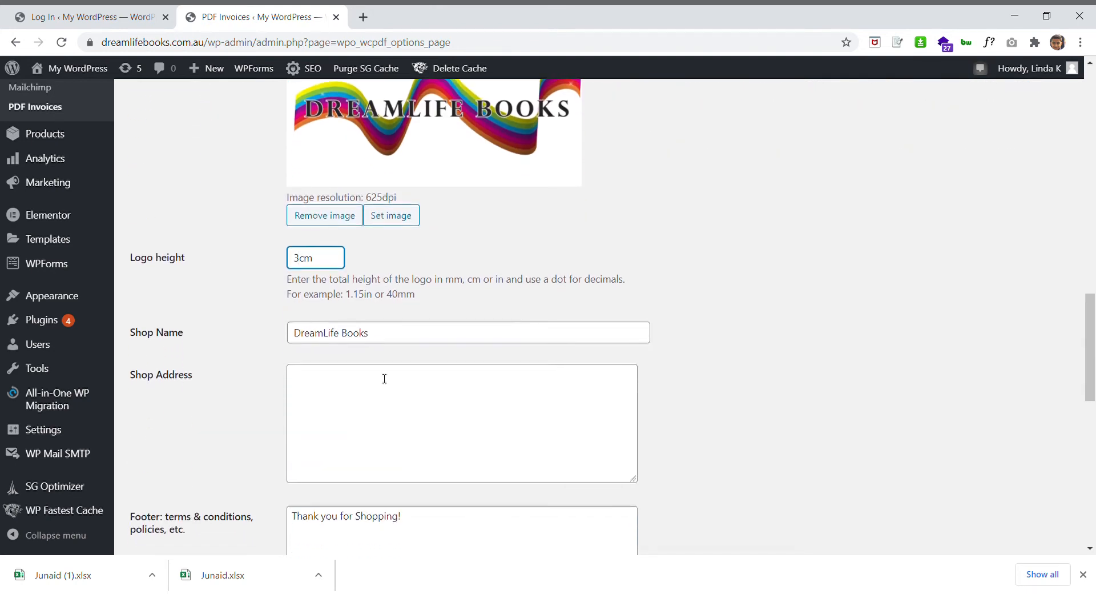
Review shop name DreamLife Books and footer 'Thank you for Shopping!', then save the settings
left_click(381, 330)
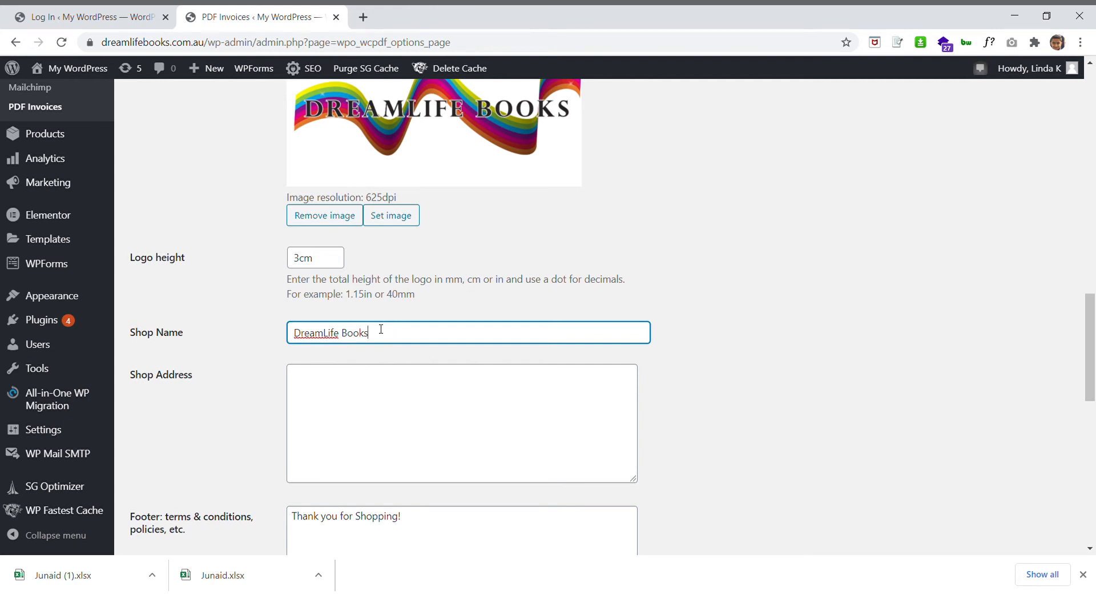
left_click(322, 396)
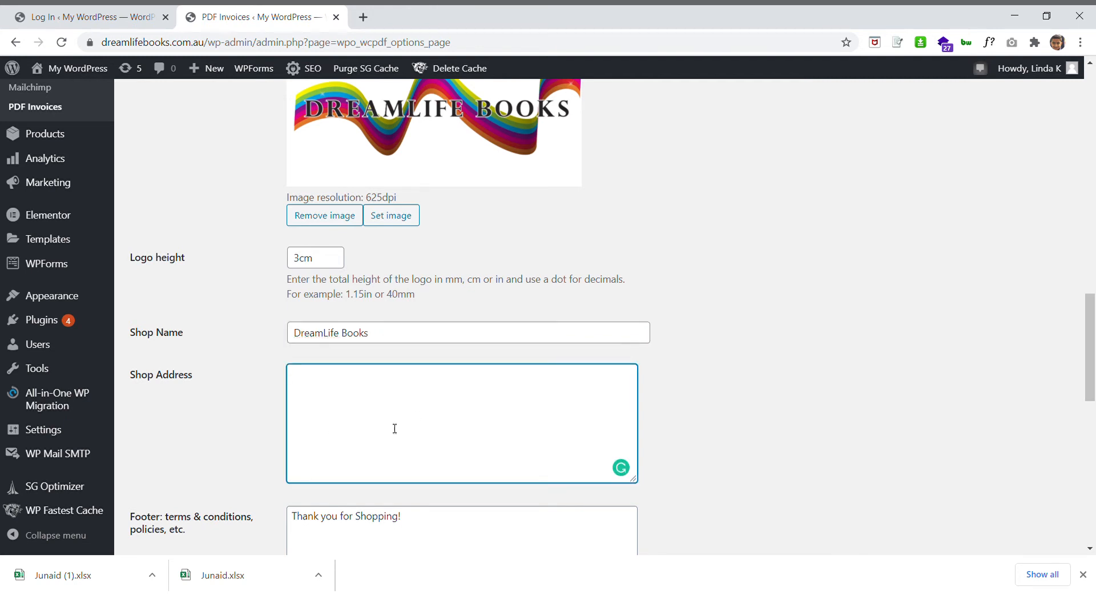
scroll(416, 405, "down", 2)
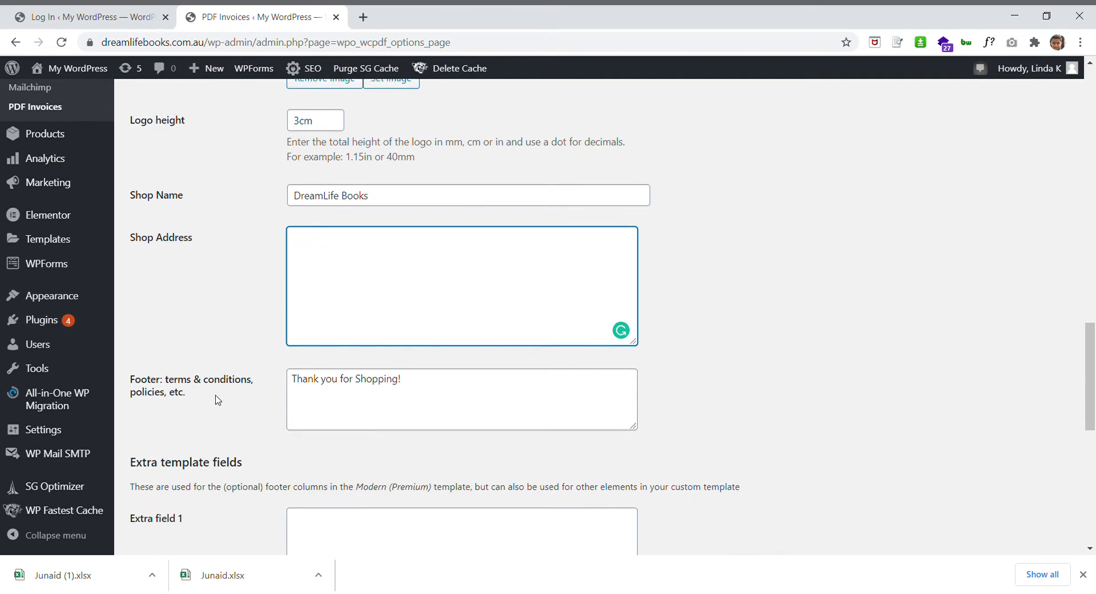
left_click(450, 381)
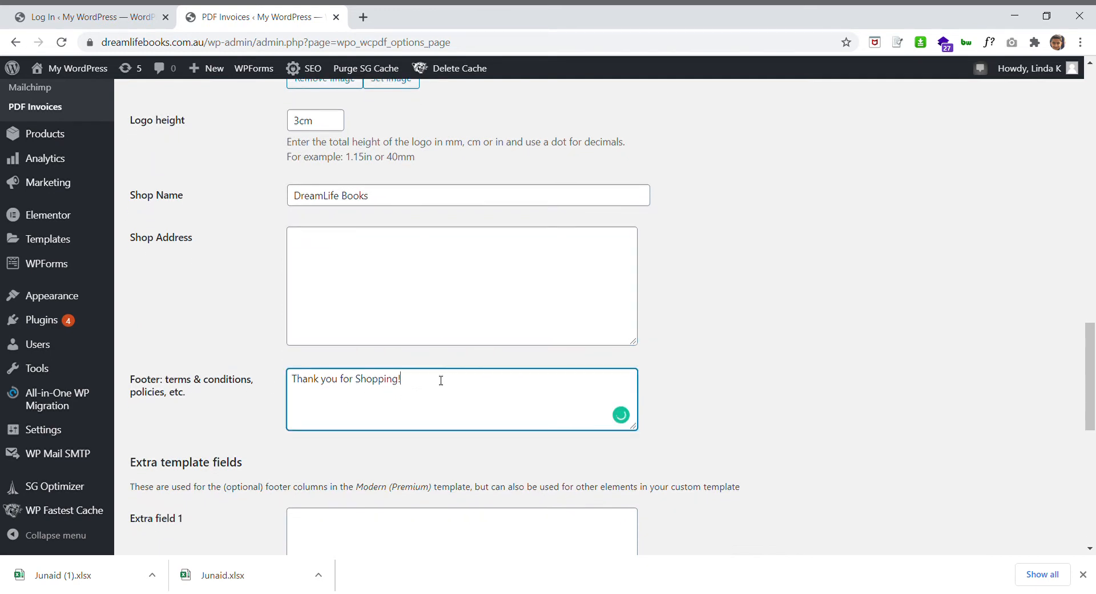
left_click_drag(414, 379, 250, 383)
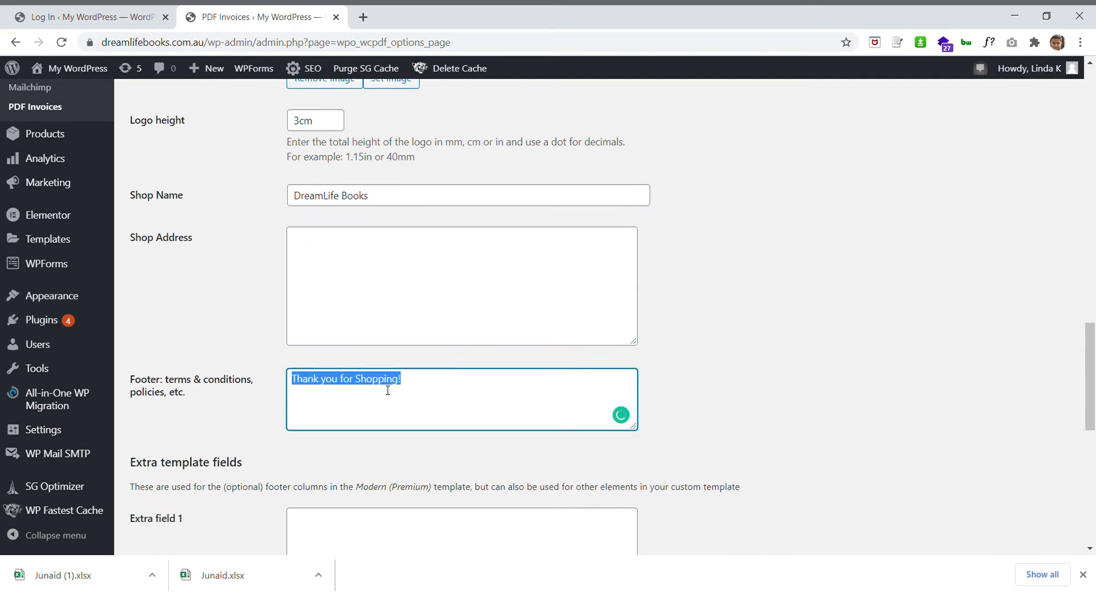
left_click(374, 401)
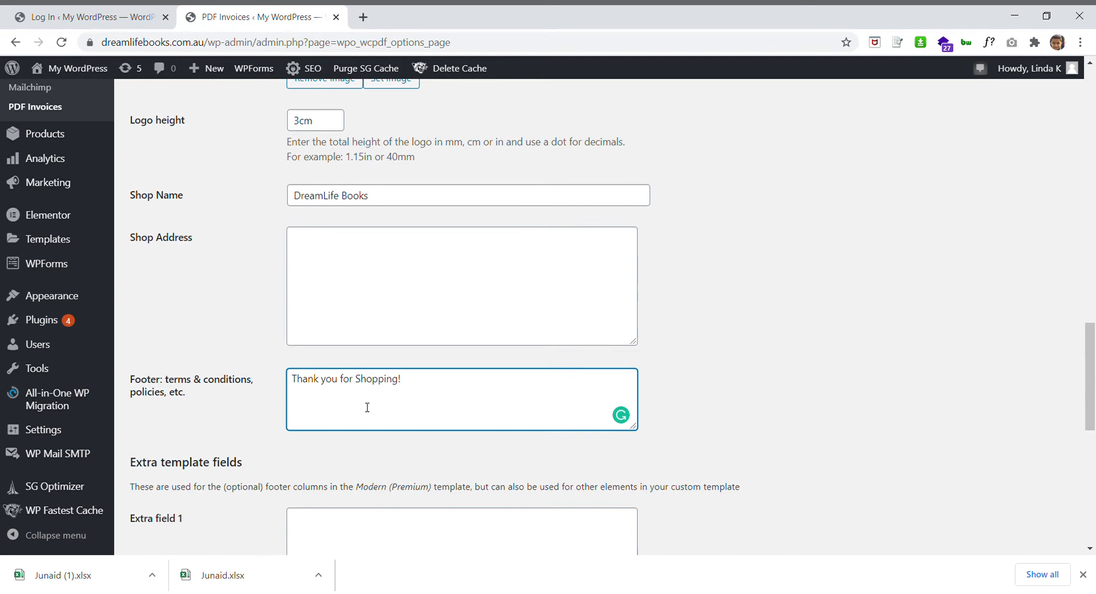
scroll(428, 412, "down", 5)
scroll(430, 412, "down", 5)
left_click(165, 480)
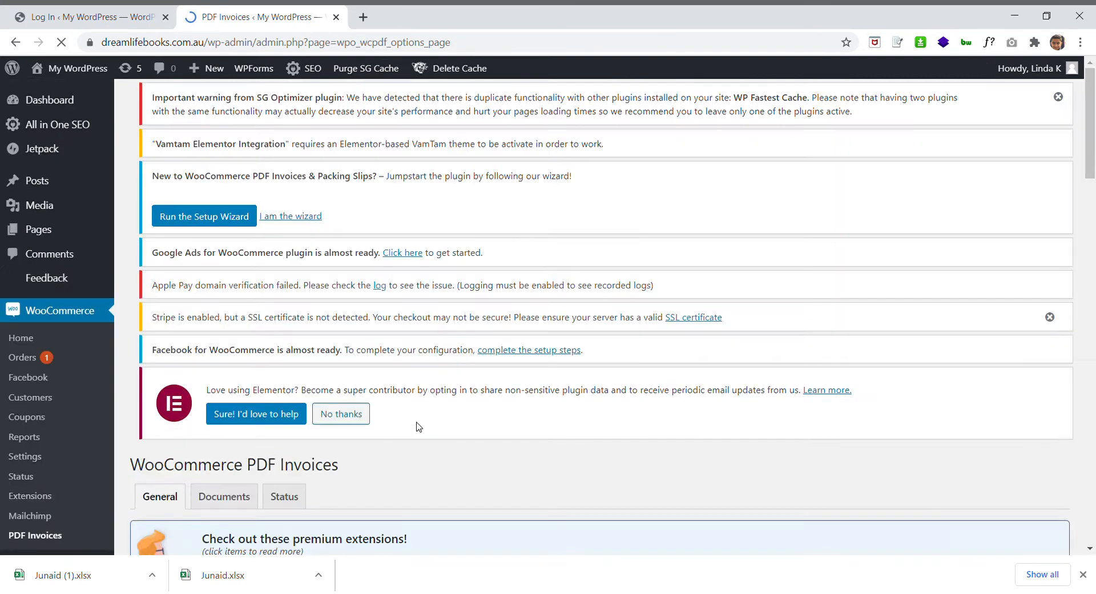
scroll(417, 428, "down", 5)
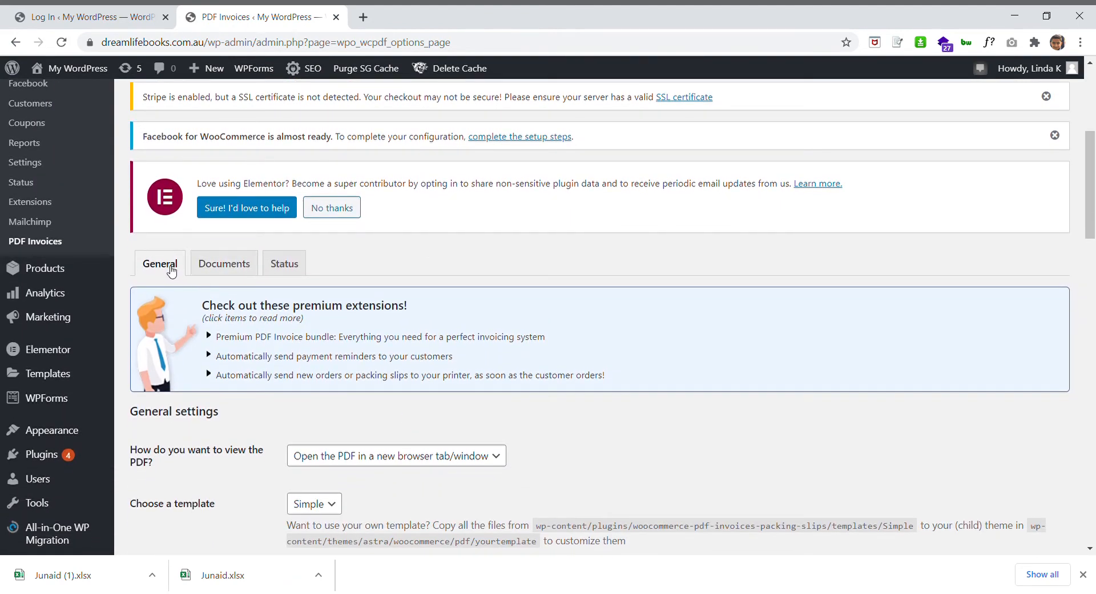
left_click(222, 274)
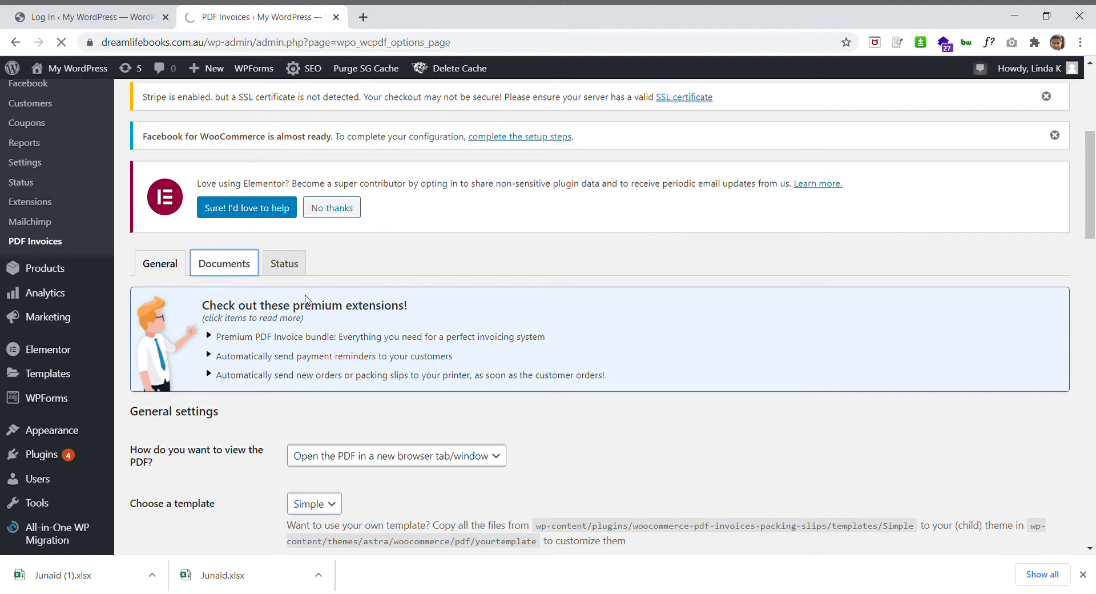
scroll(305, 298, "down", 6)
scroll(306, 298, "up", 2)
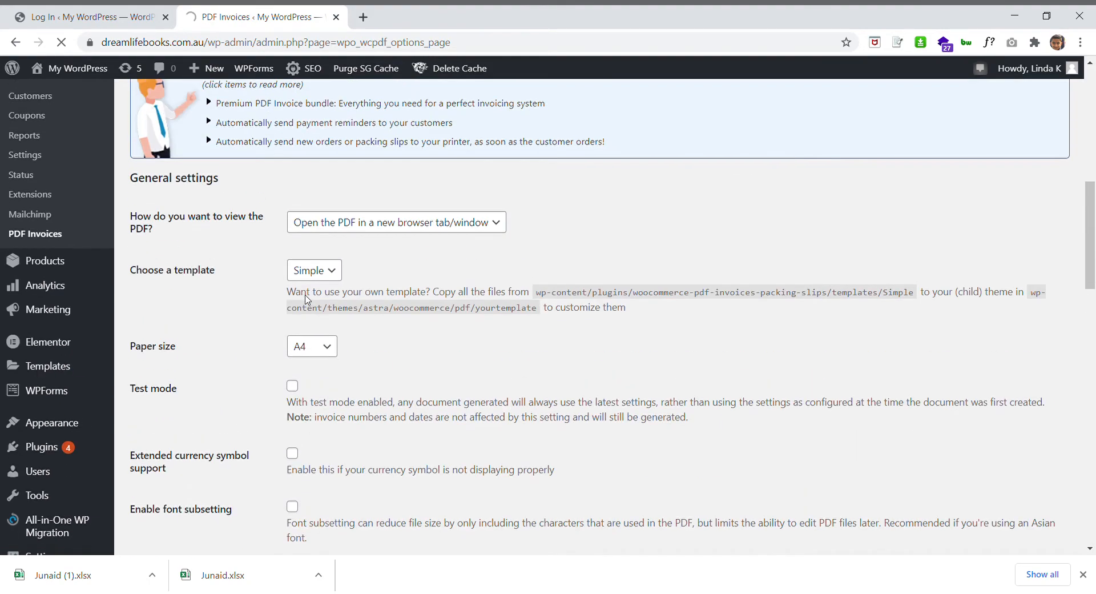
scroll(305, 298, "up", 2)
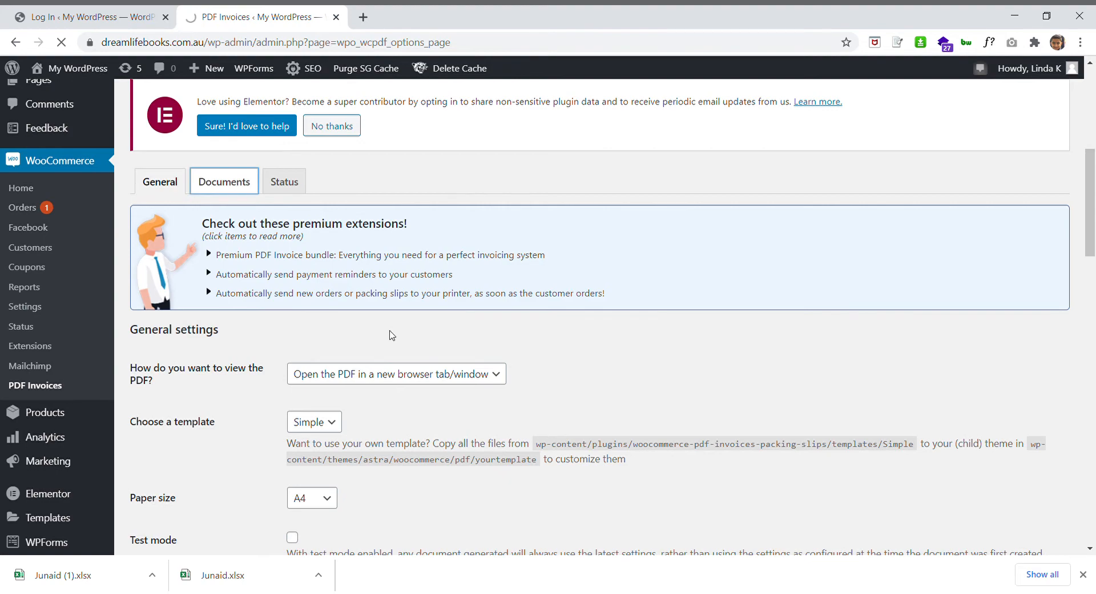
scroll(391, 334, "down", 7)
scroll(393, 335, "up", 8)
scroll(392, 334, "up", 1)
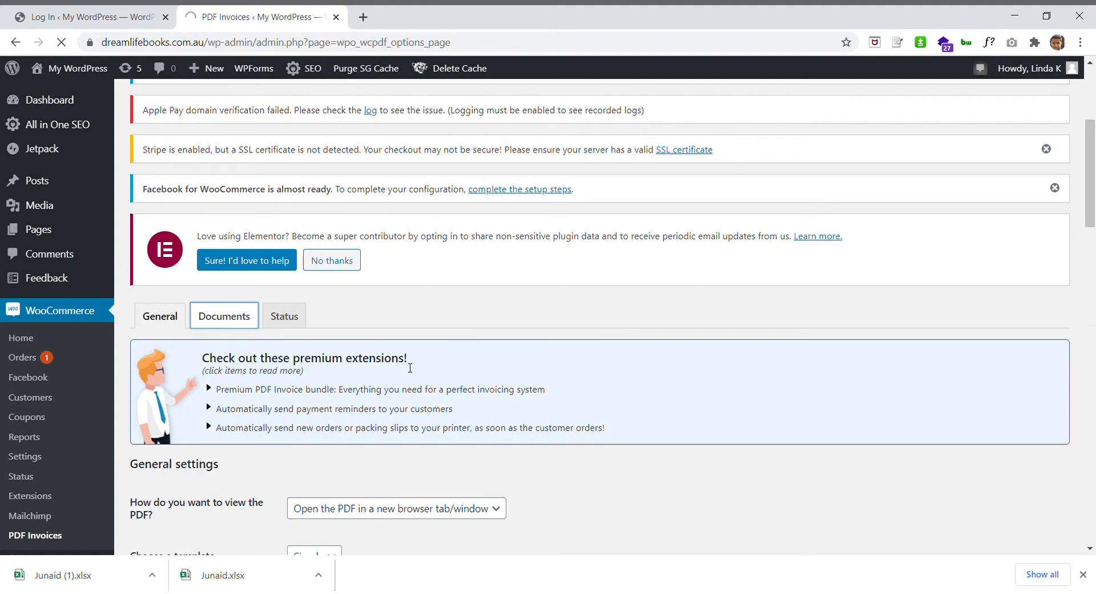
scroll(410, 367, "down", 8)
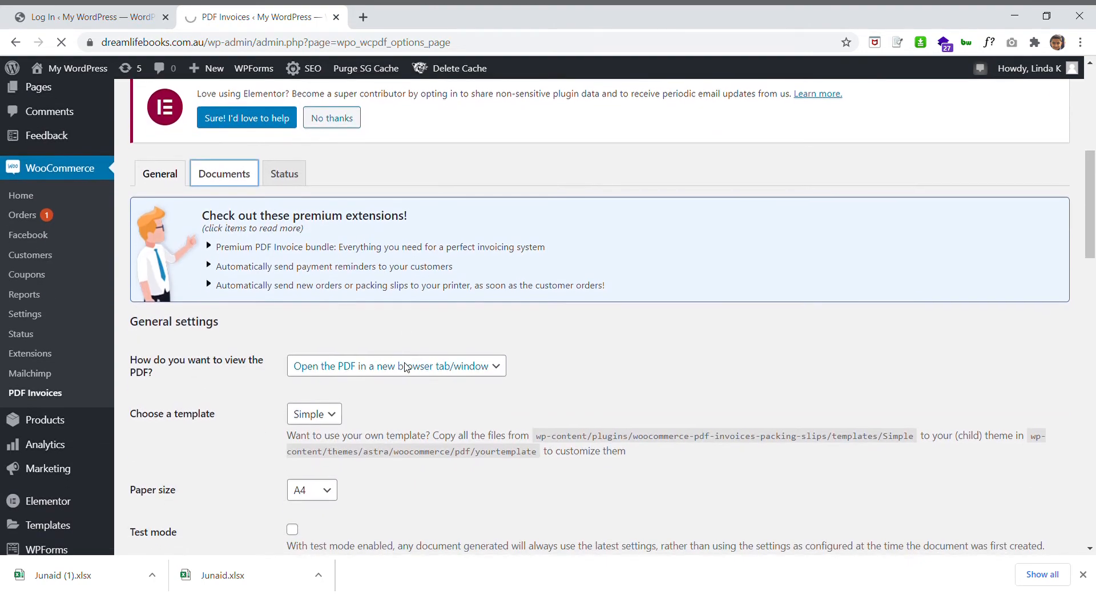
scroll(407, 366, "down", 9)
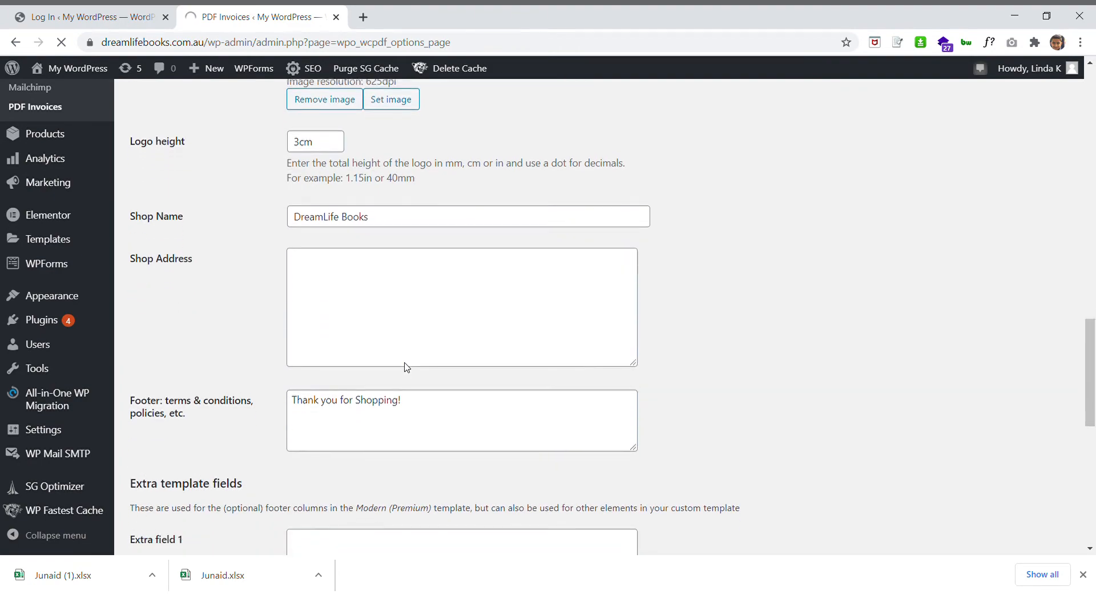
scroll(407, 367, "up", 20)
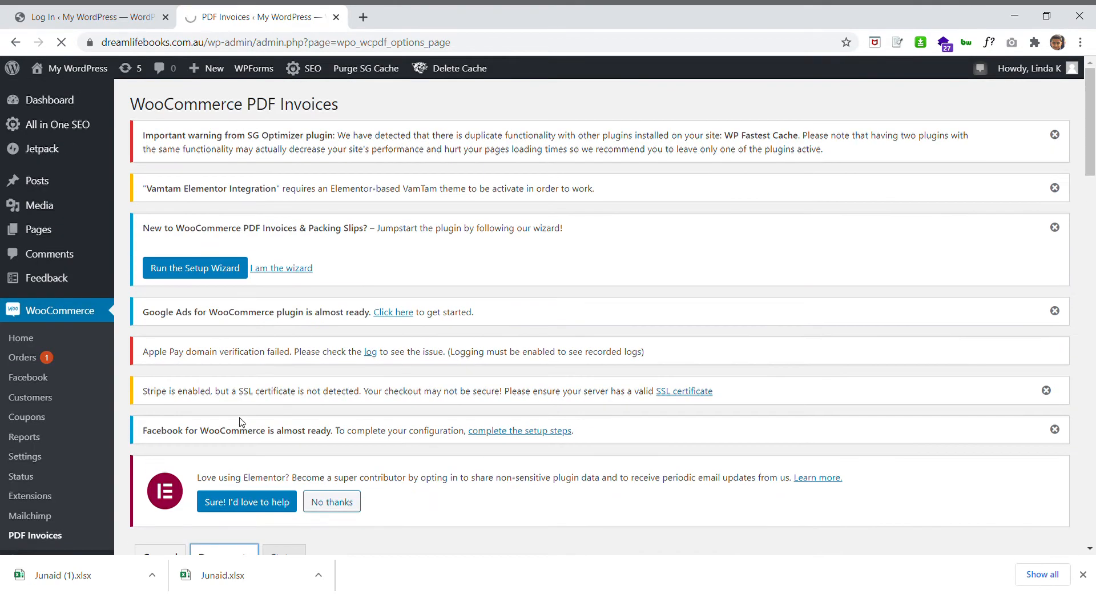
scroll(241, 422, "down", 6)
left_click(166, 238)
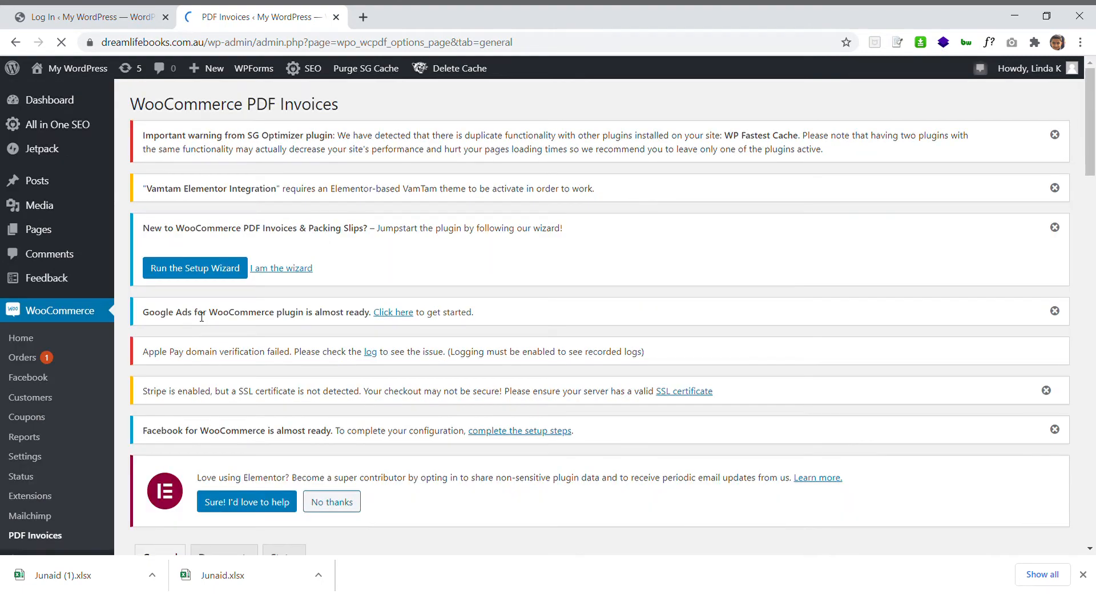
scroll(201, 316, "down", 5)
On Documents, set shipping address display to Always and show the customer's email and phone
left_click(220, 284)
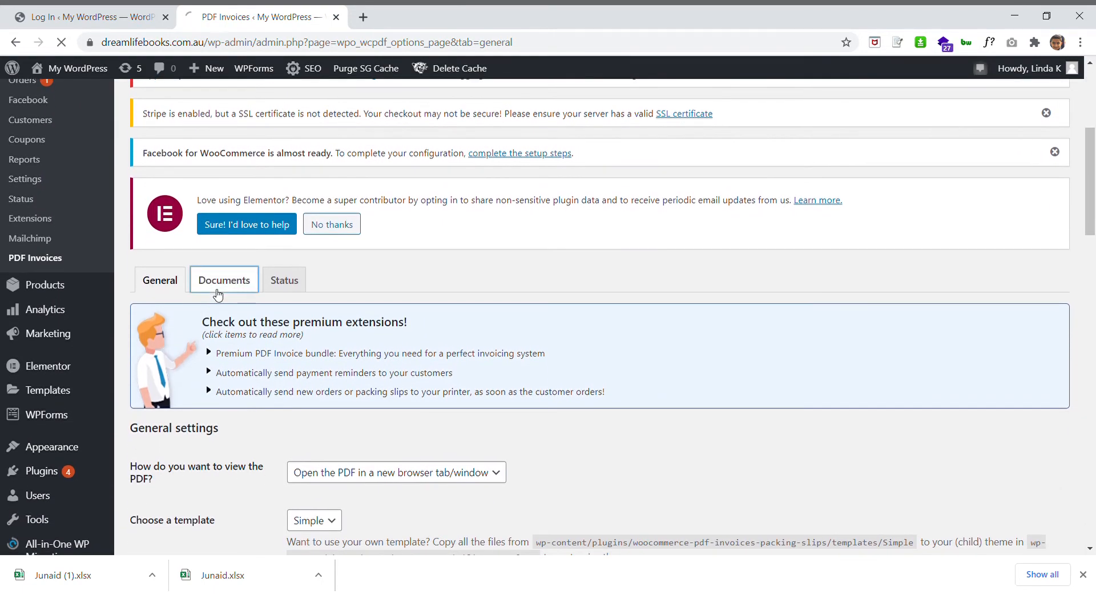
scroll(314, 340, "down", 7)
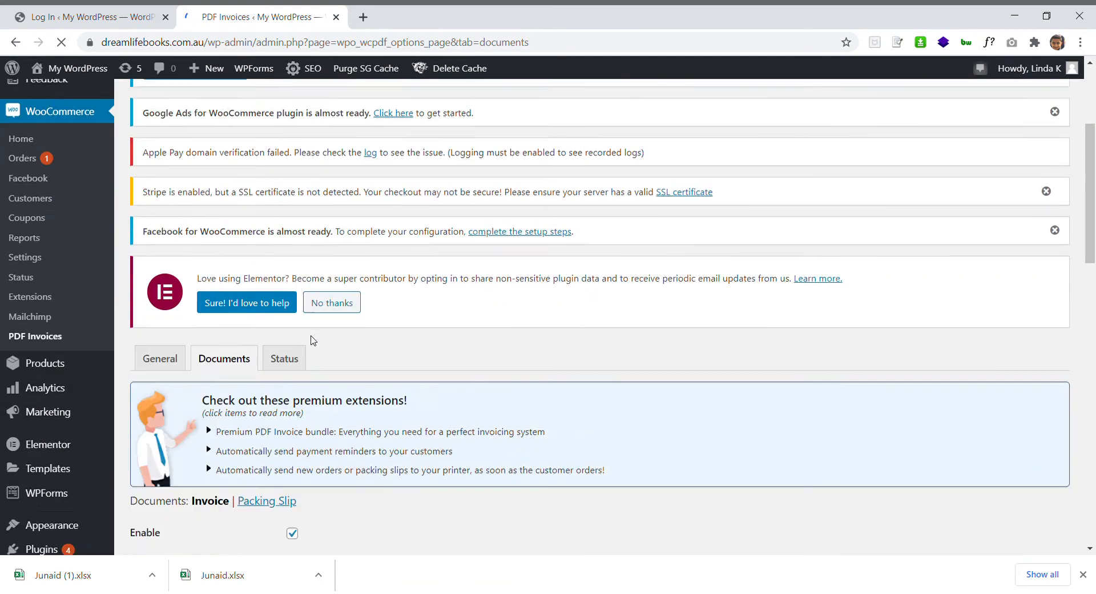
scroll(314, 340, "down", 1)
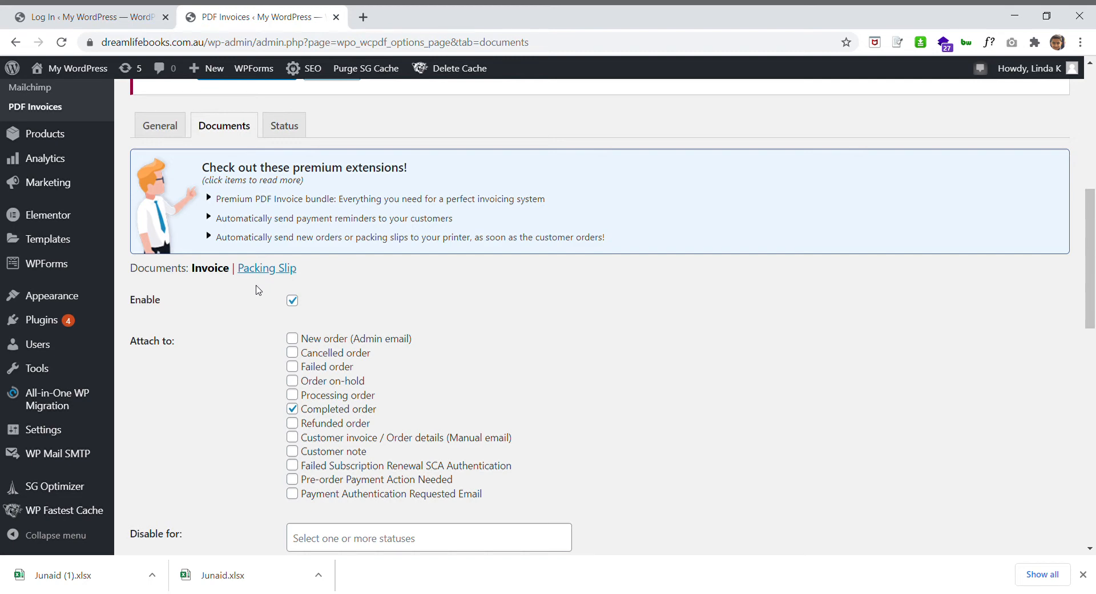
scroll(426, 273, "down", 1)
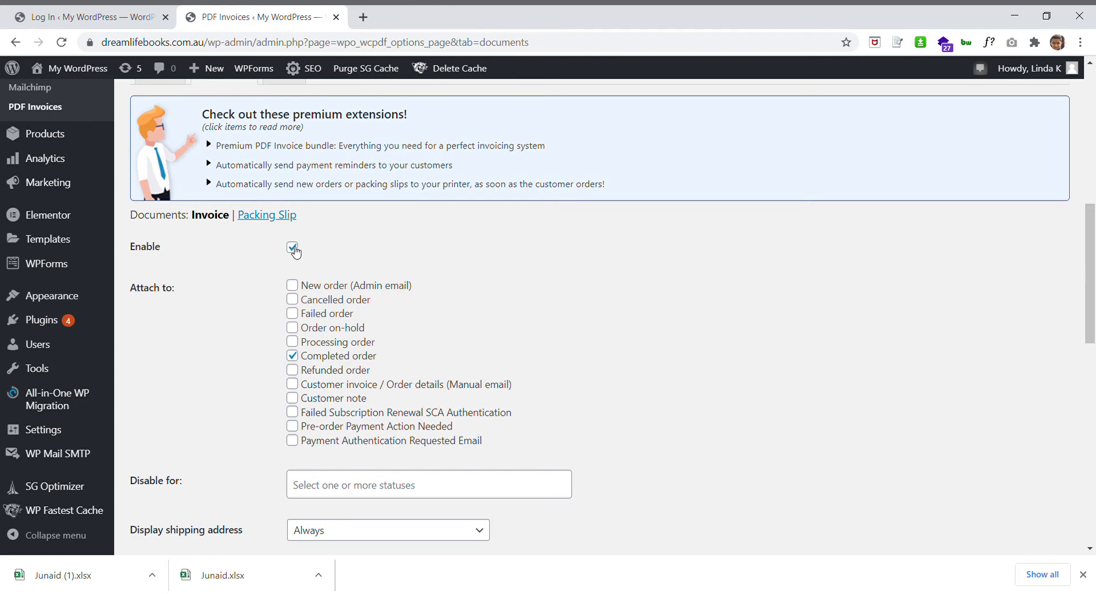
scroll(435, 305, "down", 1)
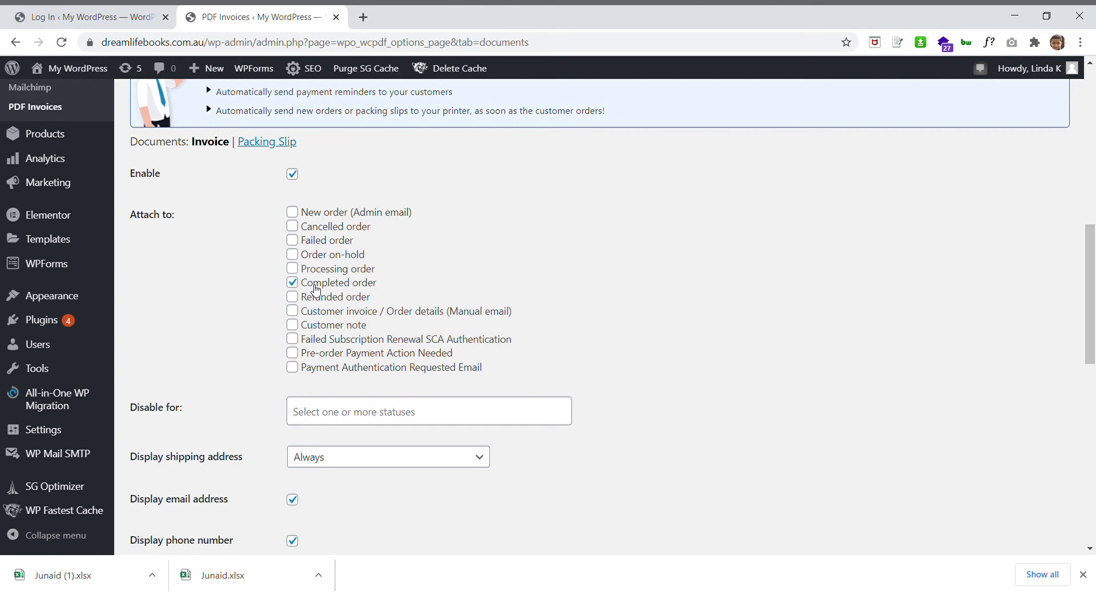
scroll(252, 432, "down", 1)
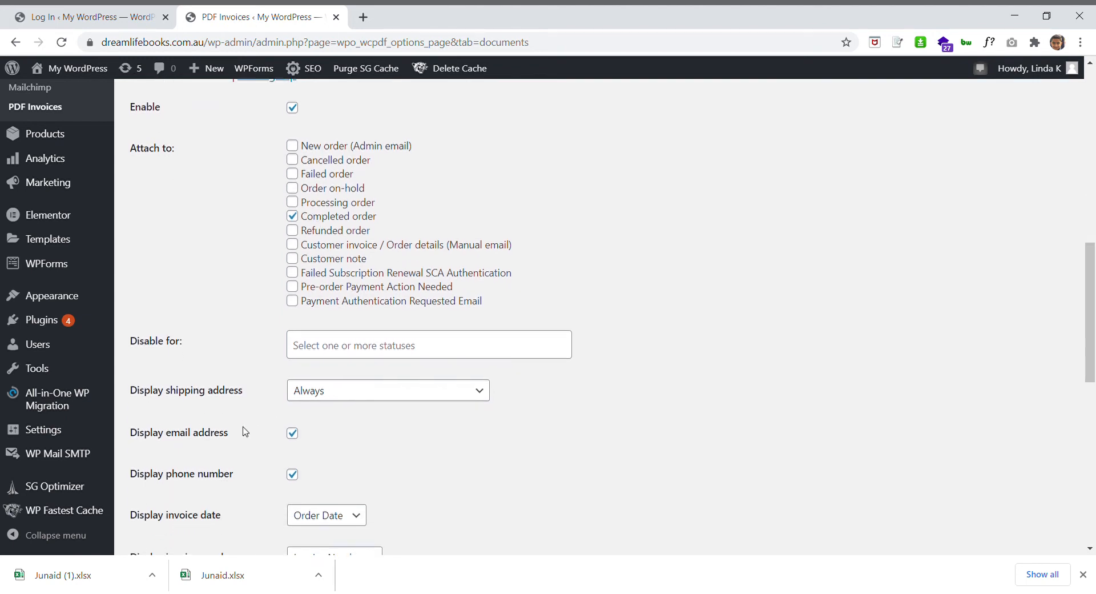
scroll(270, 460, "down", 1)
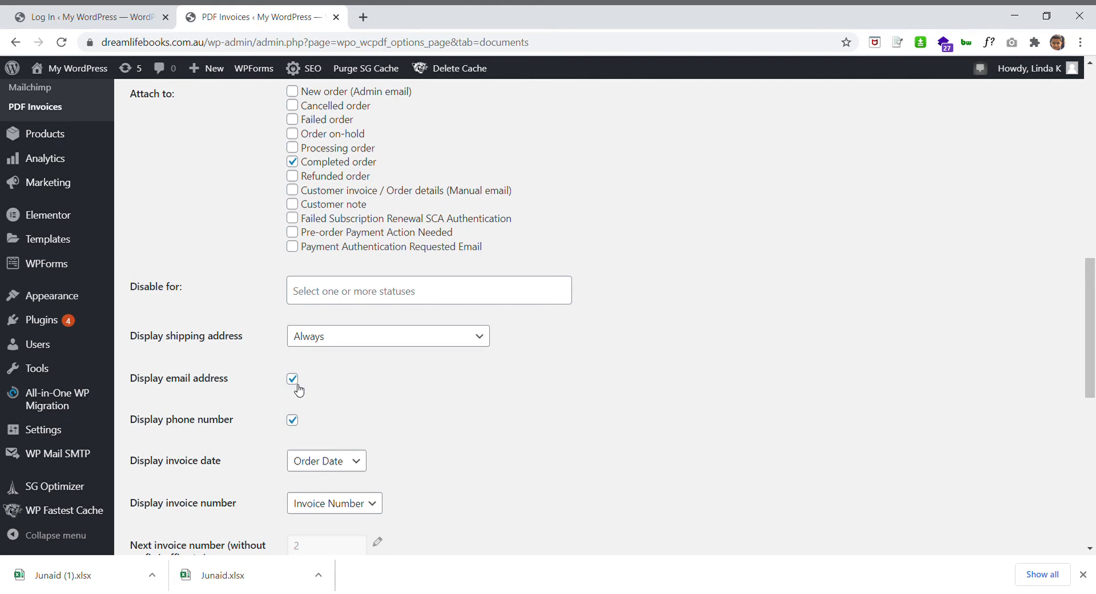
left_click(364, 347)
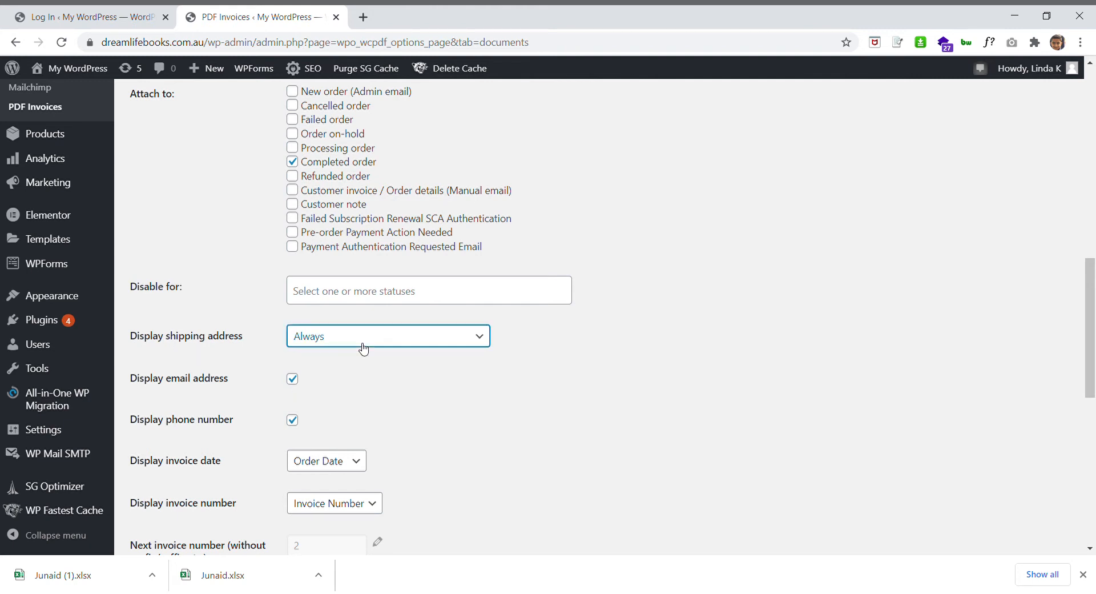
scroll(347, 388, "down", 1)
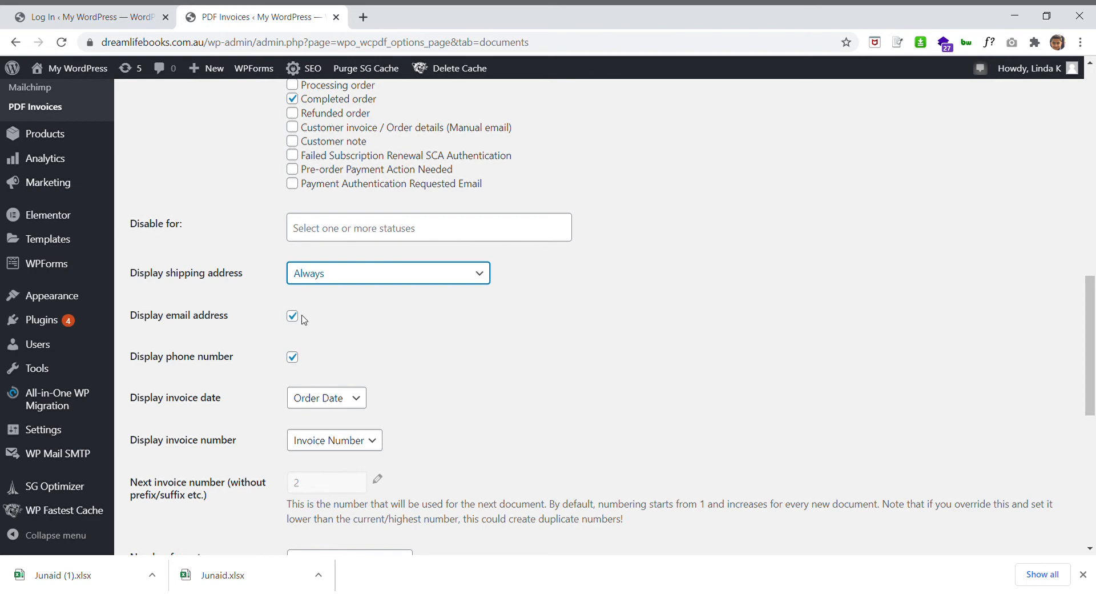
scroll(302, 359, "down", 2)
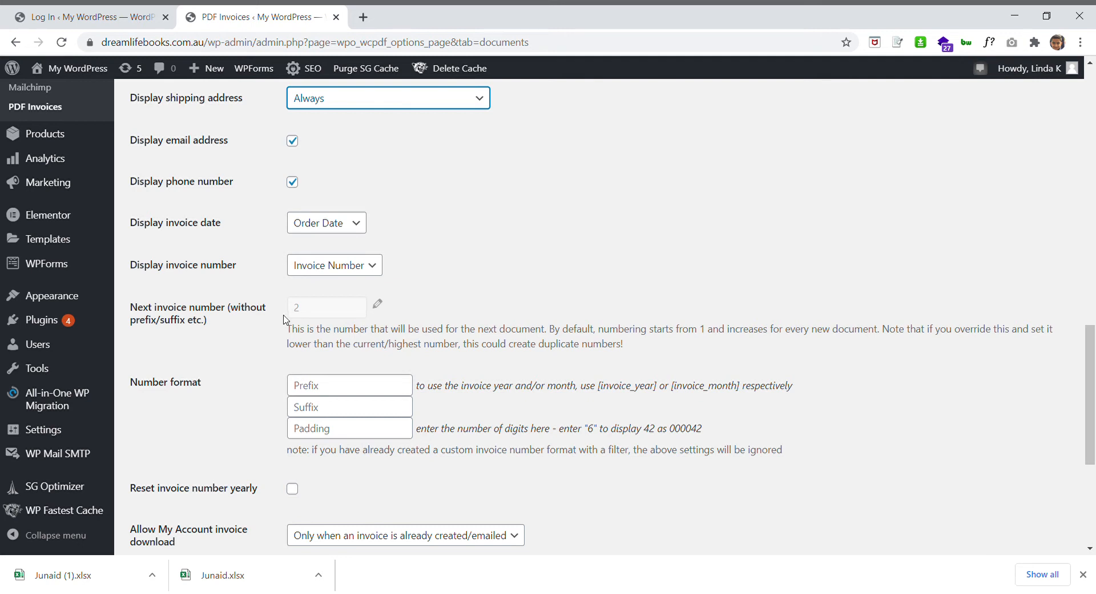
Type the prefix 'DreamBooks' and then clear it, leaving the invoice number prefix empty
left_click(338, 392)
type("DreamBooks")
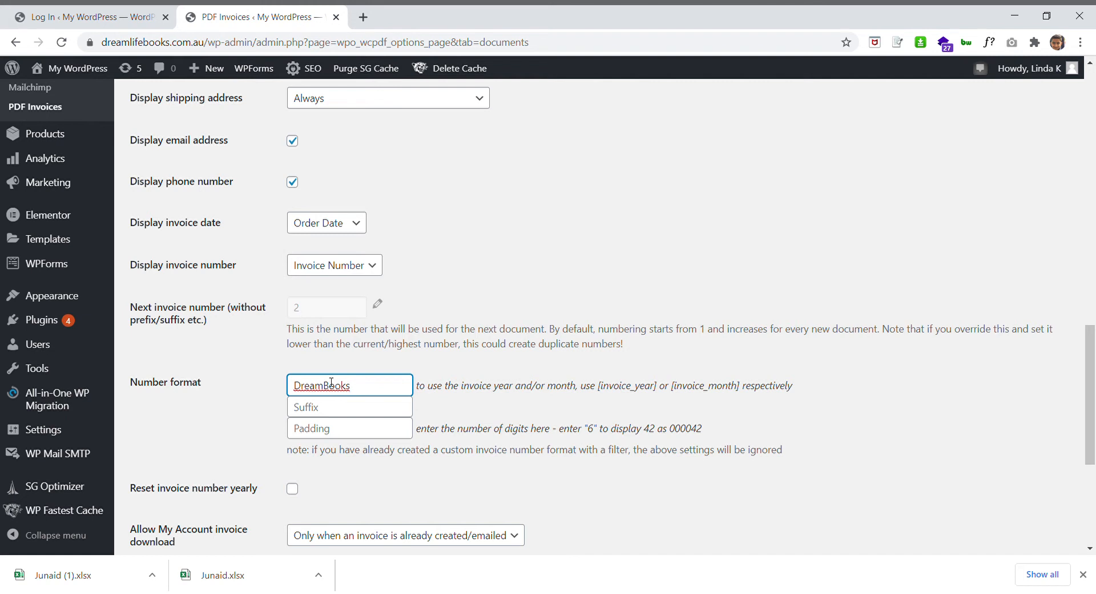
left_click_drag(360, 393, 276, 392)
key("BackSpace")
Check the My Account download setting and save the invoice document settings
scroll(299, 320, "down", 3)
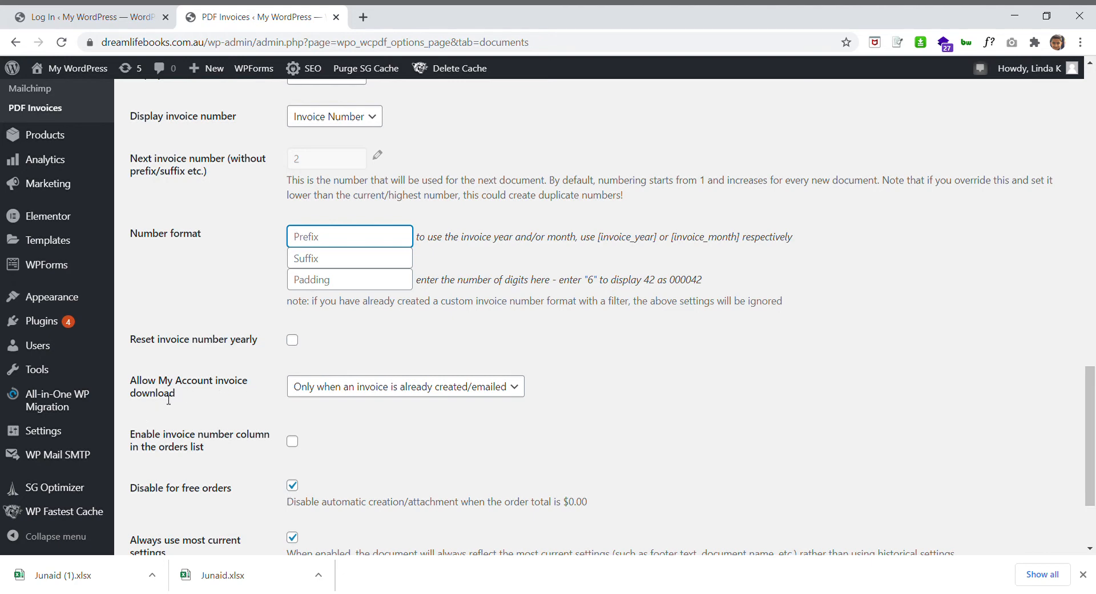
left_click(345, 394)
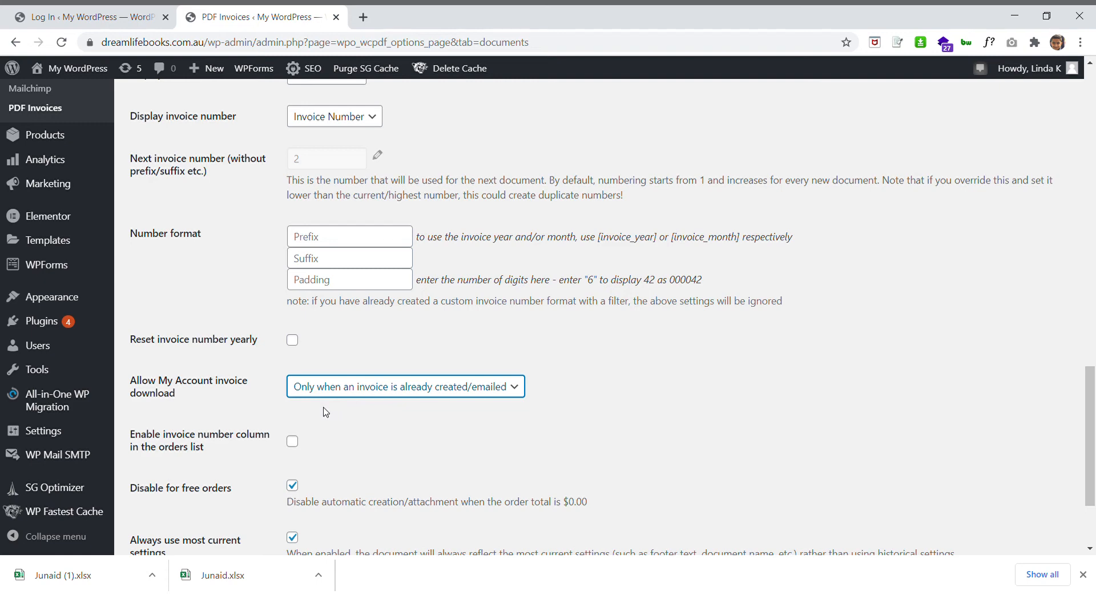
scroll(382, 434, "down", 1)
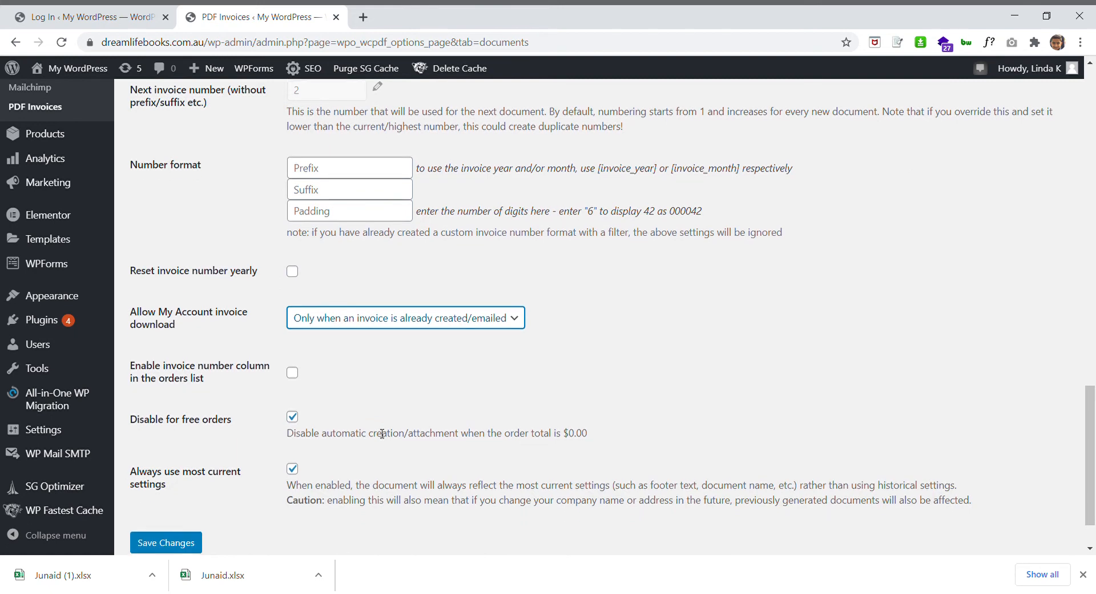
scroll(365, 410, "down", 1)
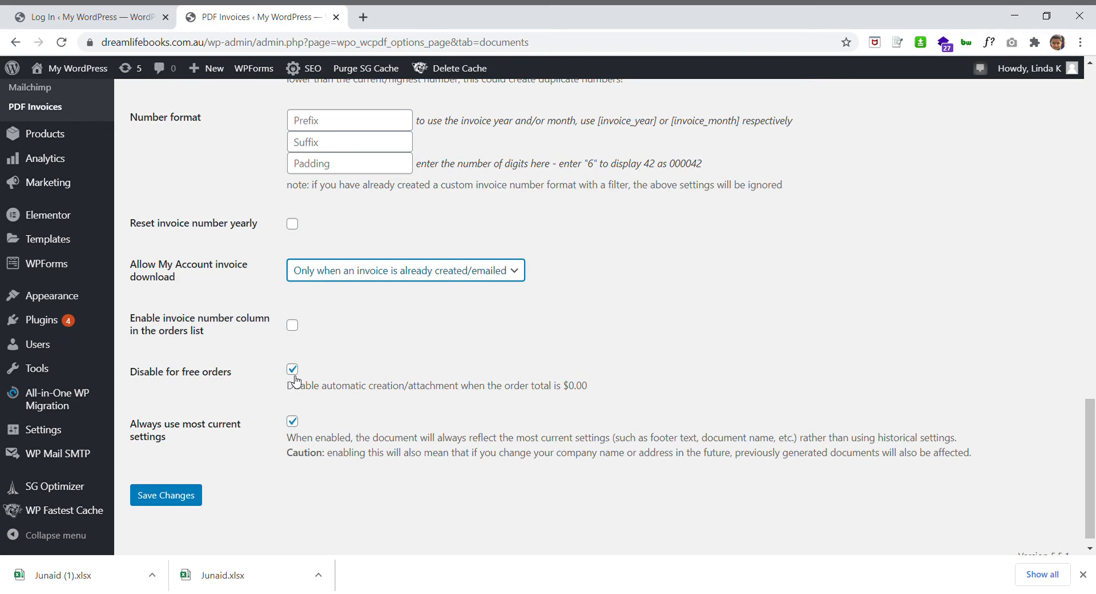
scroll(297, 380, "down", 1)
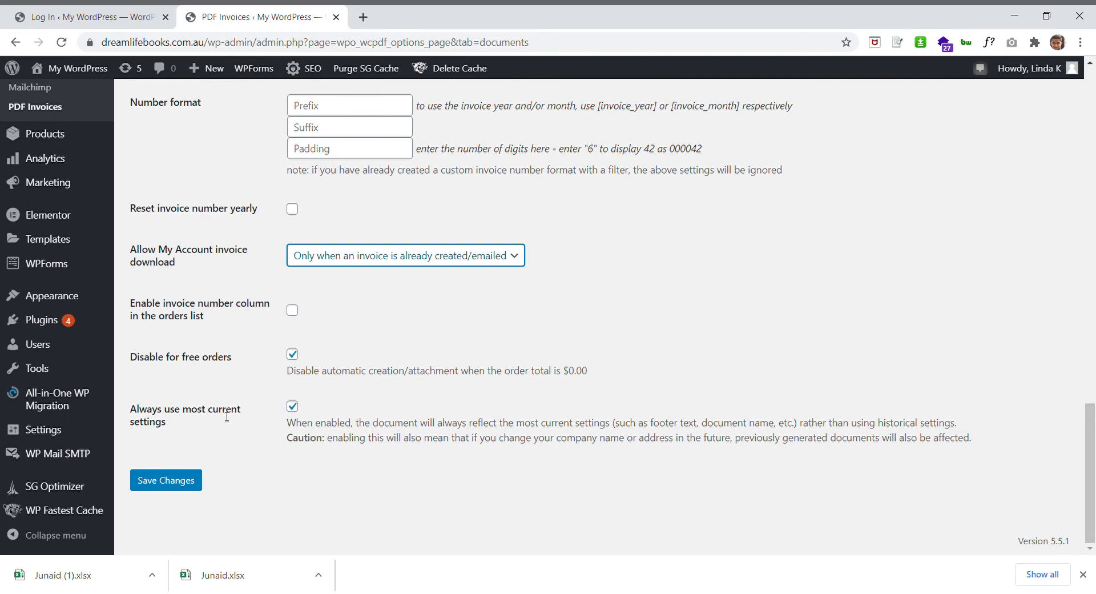
left_click(190, 484)
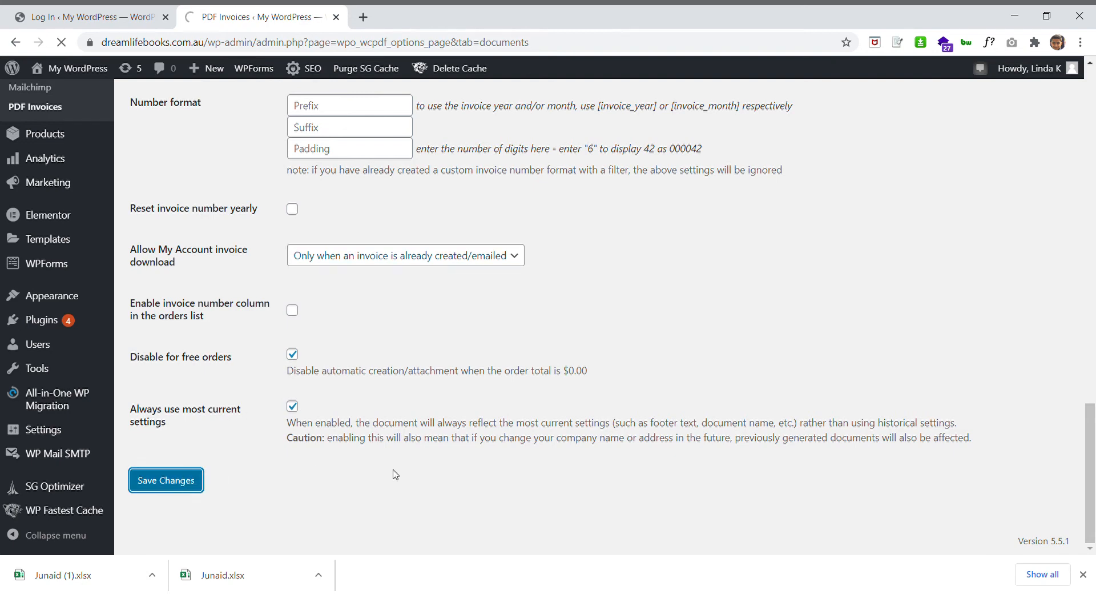
scroll(513, 484, "down", 2)
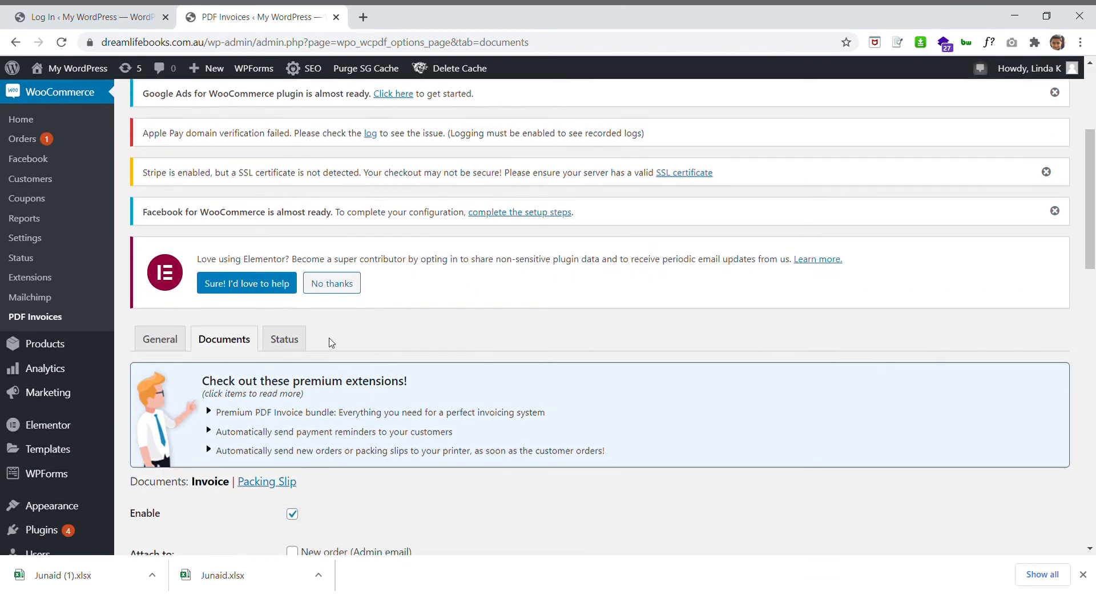
Open the Processing order from the WooCommerce Orders list for editing
left_click(28, 143)
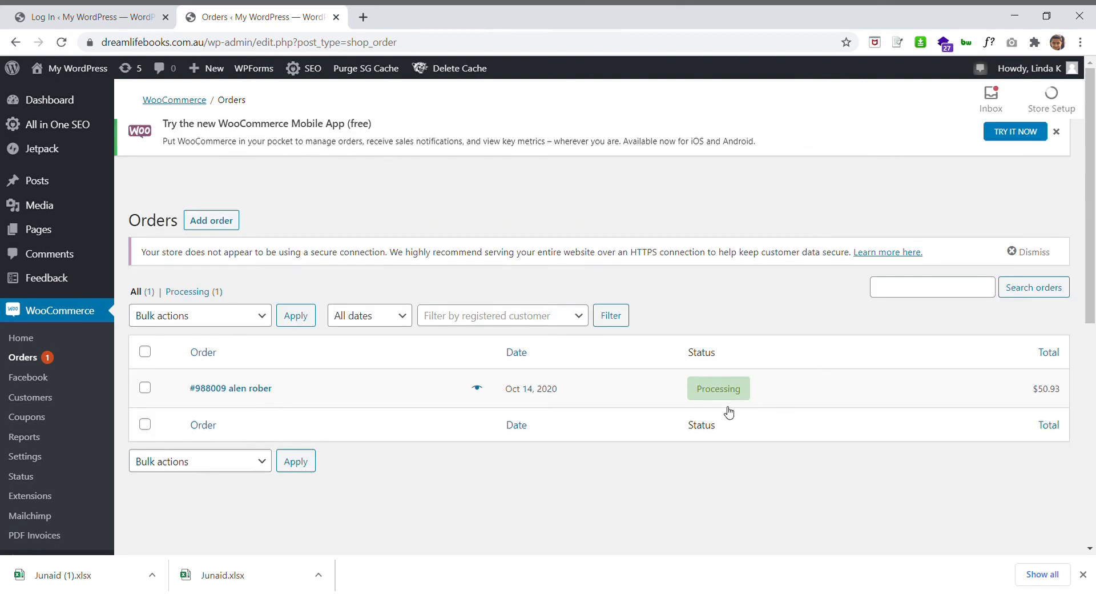
mouse_move(717, 397)
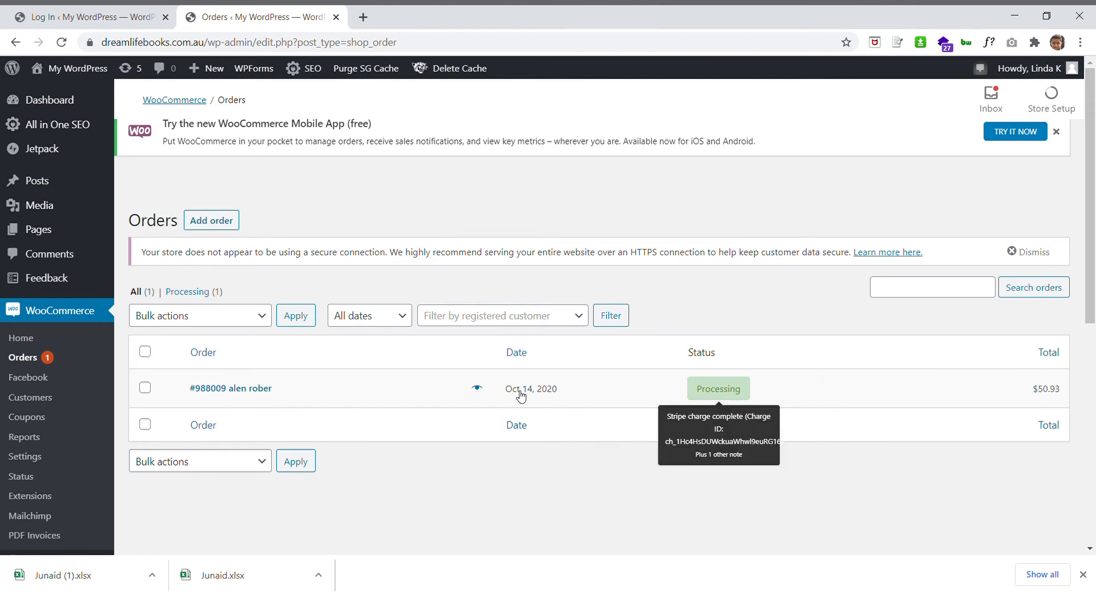
left_click(241, 393)
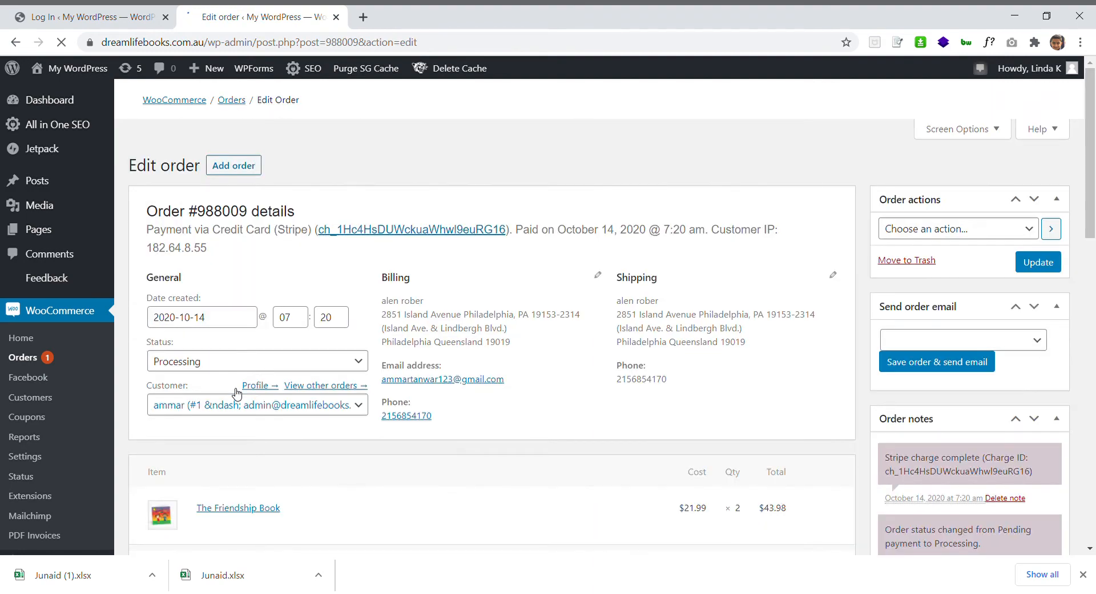
Scroll past the order's addresses to the PDF invoice number 1 data and Create PDF box
scroll(278, 457, "down", 8)
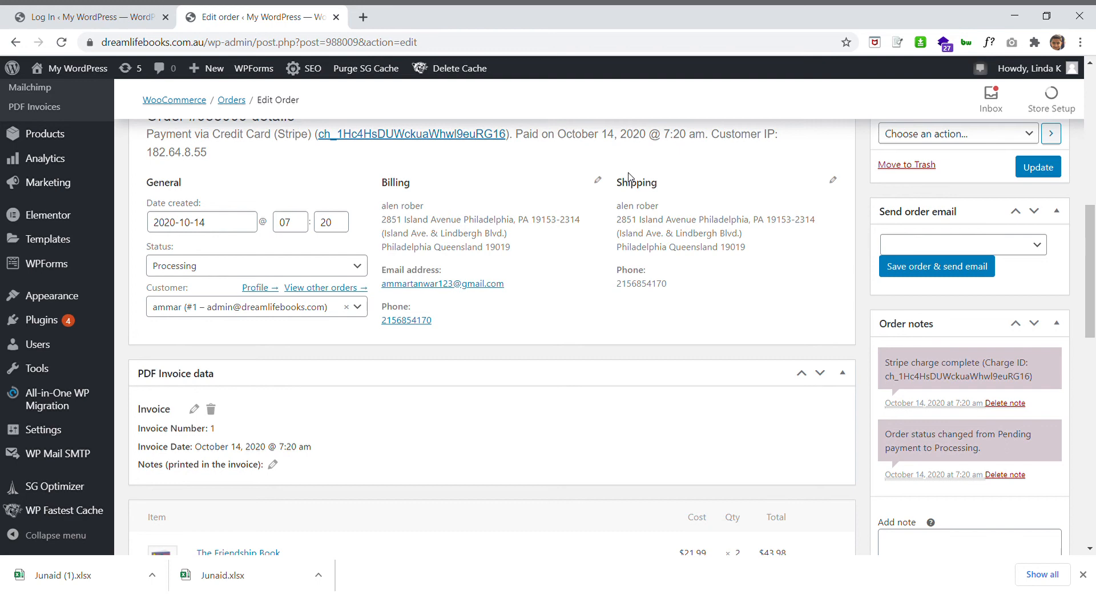
left_click_drag(616, 209, 750, 250)
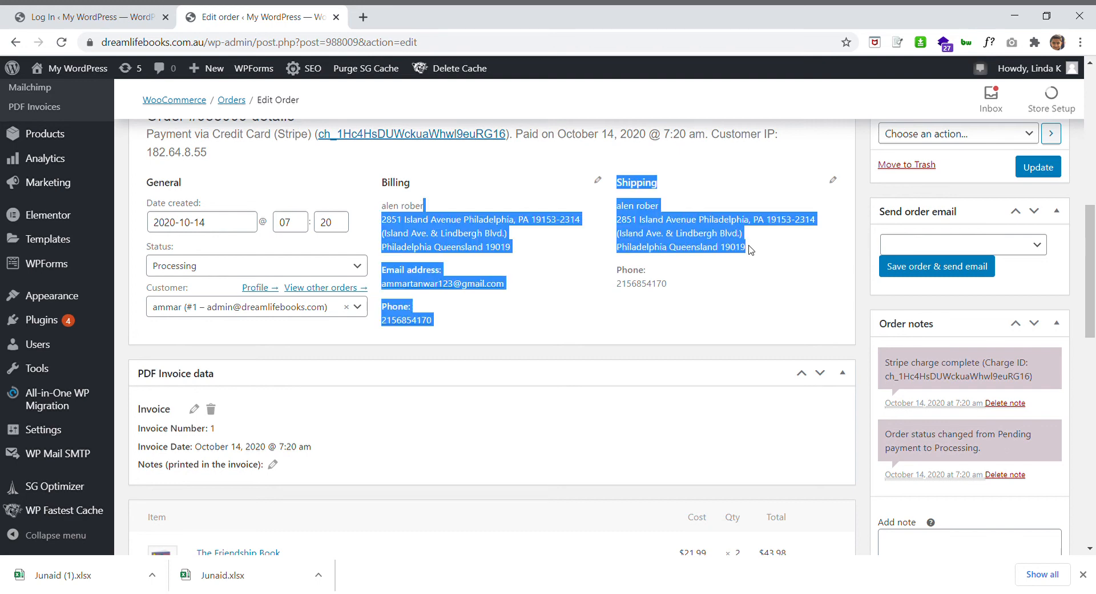
left_click(487, 233)
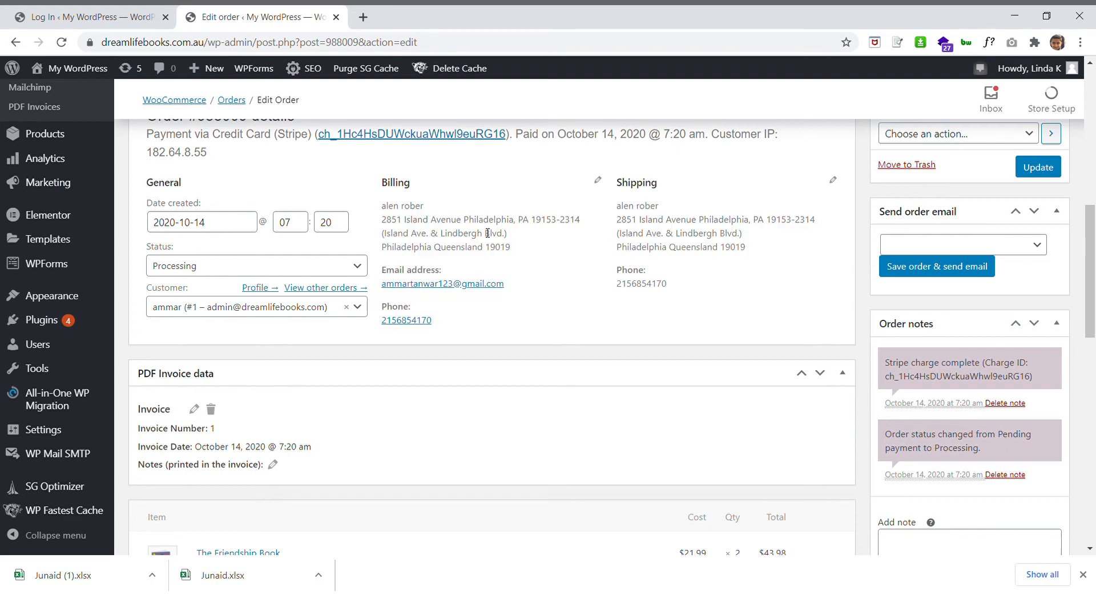
scroll(548, 335, "down", 3)
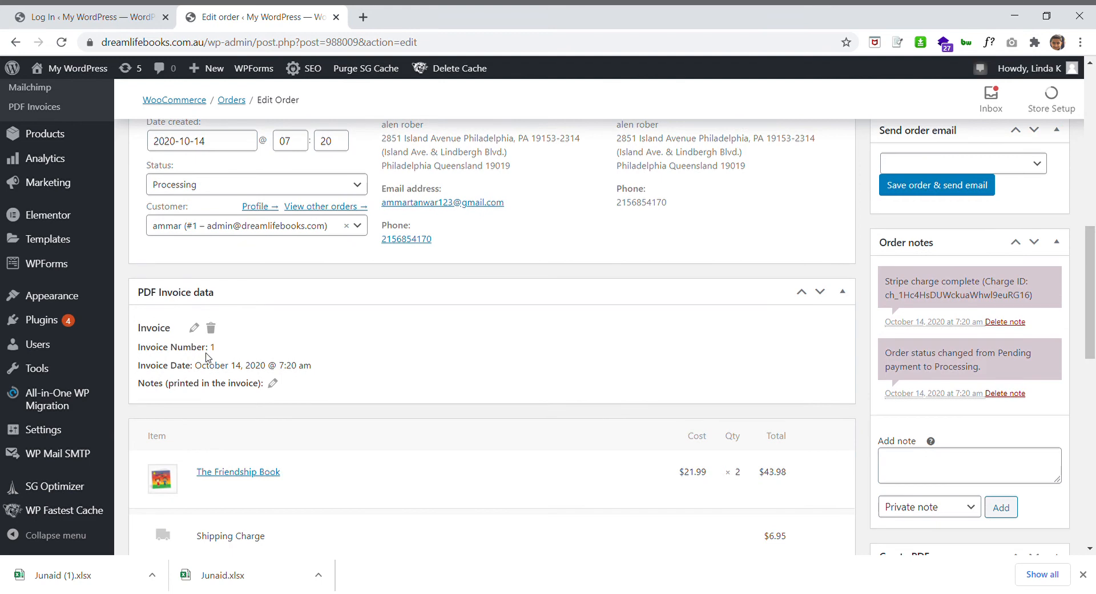
scroll(341, 359, "down", 2)
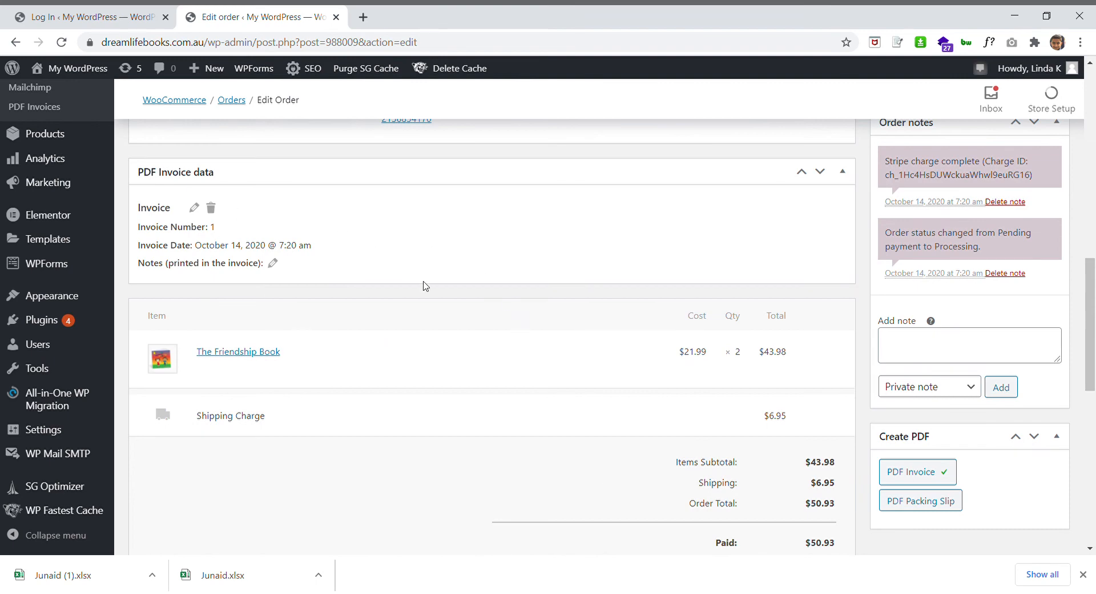
scroll(425, 285, "down", 6)
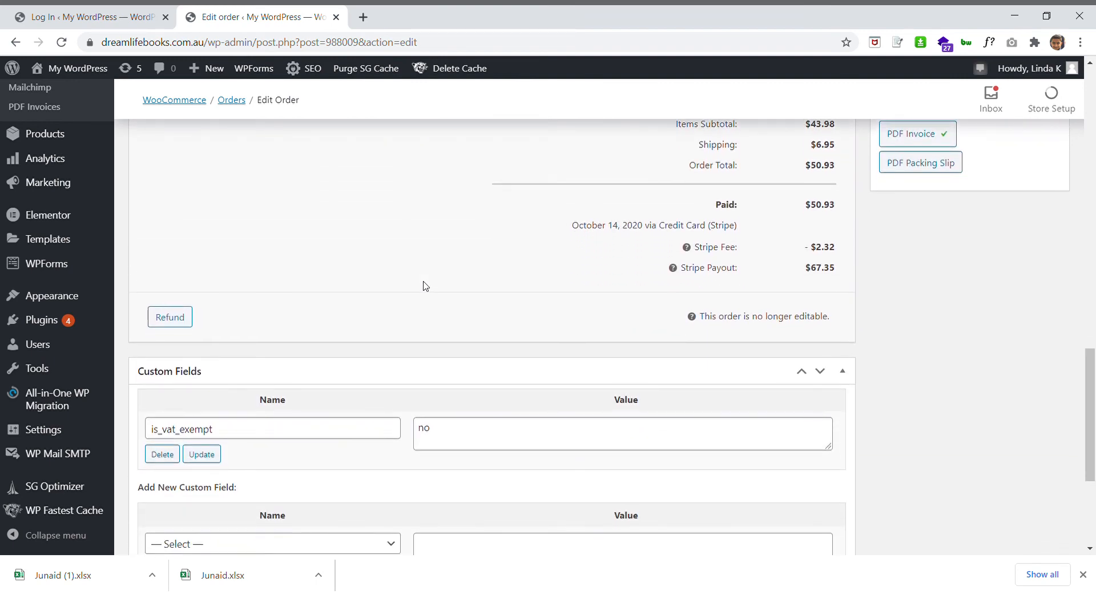
scroll(425, 286, "up", 2)
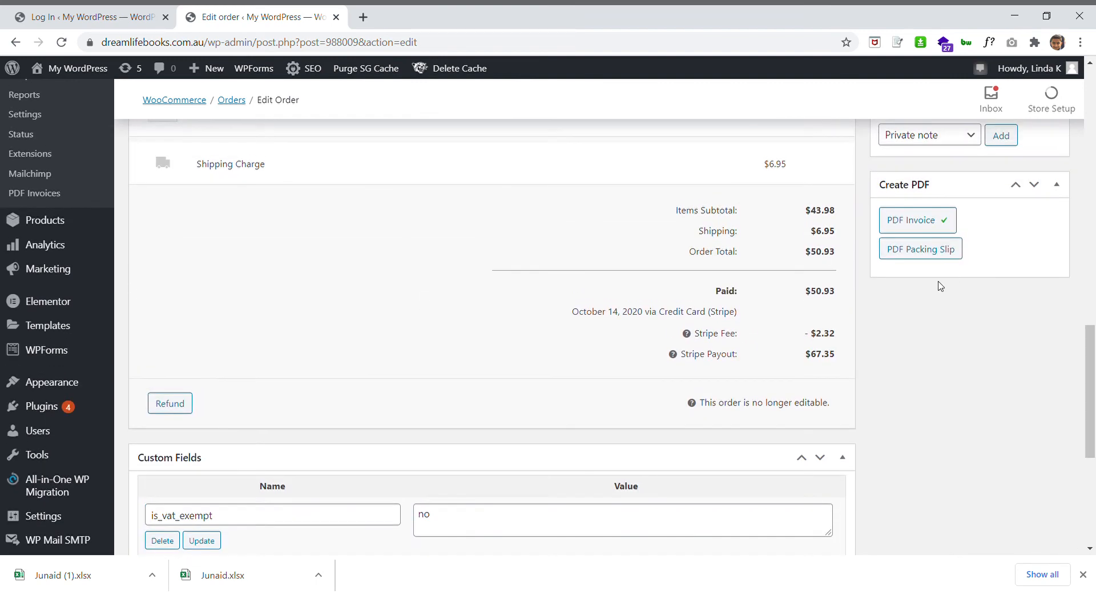
Generate the order's PDF invoice, save it as invoice-1.pdf, and return to Edit Order
left_click(919, 220)
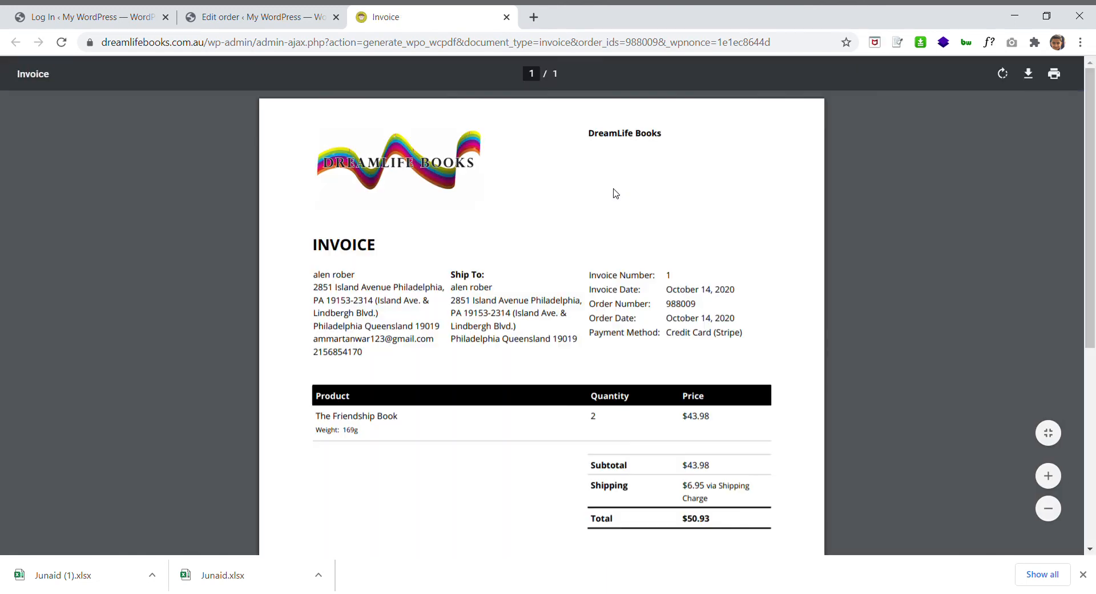
left_click(1034, 75)
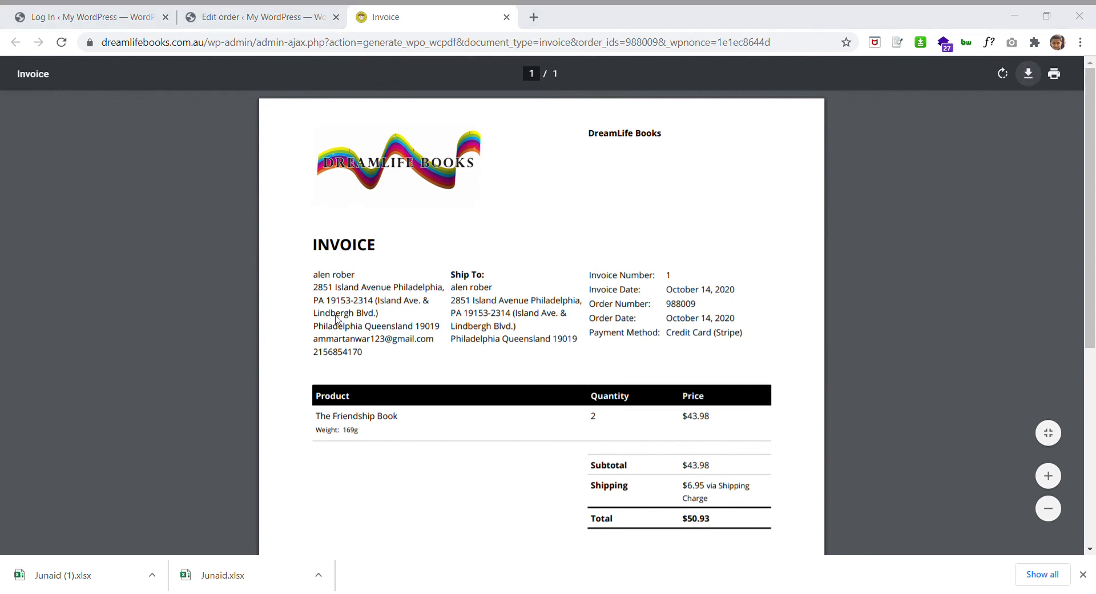
left_click(355, 332)
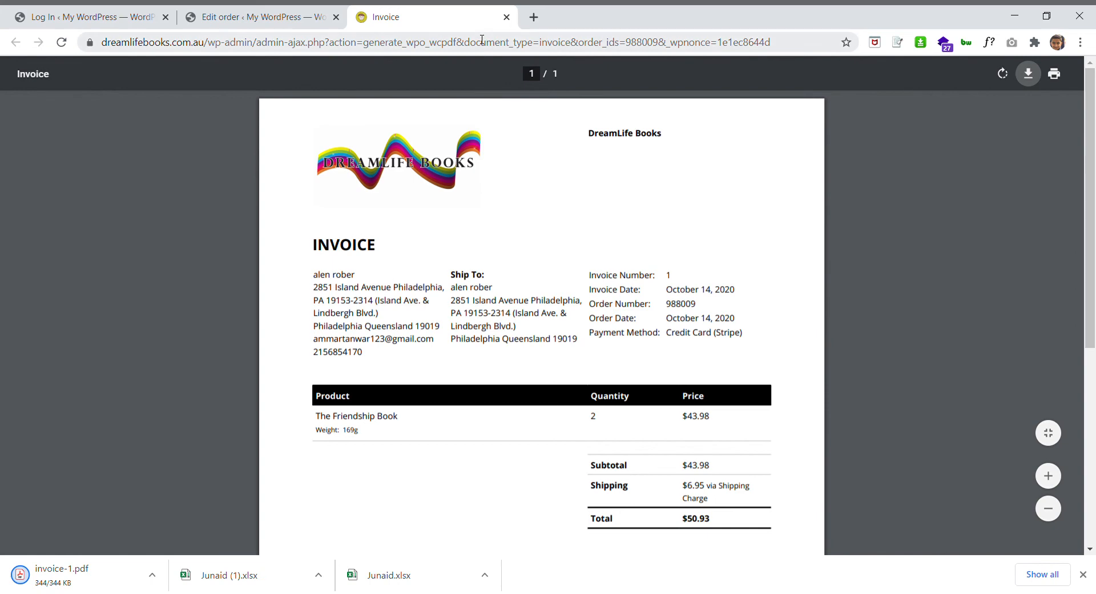
left_click(260, 28)
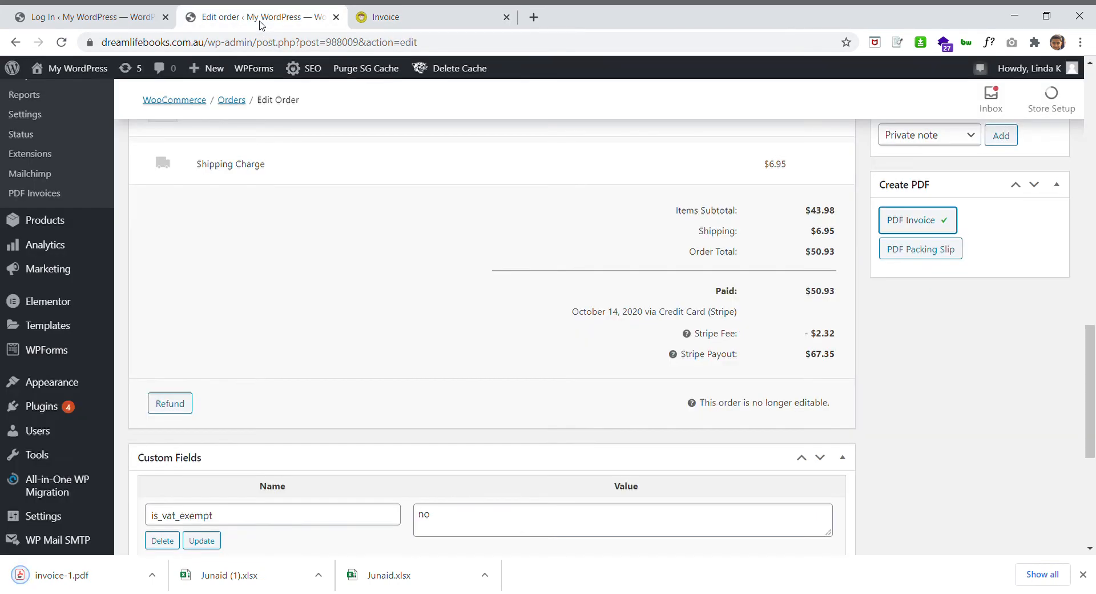
Generate the packing slip PDF showing The Friendship Book, quantity 2, then return to the Edit Order page
left_click(925, 257)
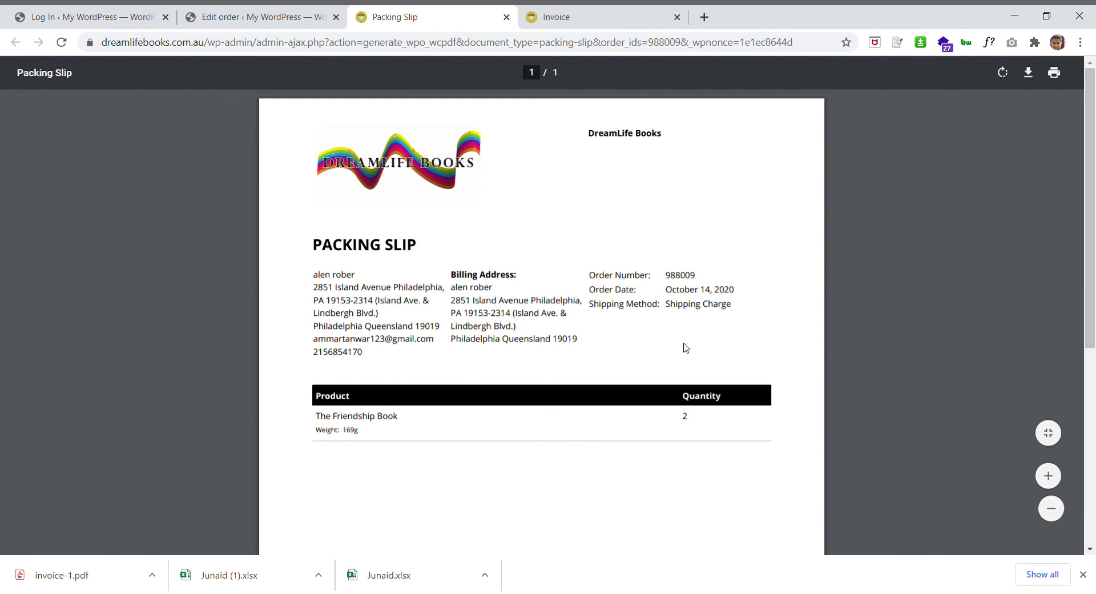
scroll(686, 348, "down", 2)
scroll(686, 349, "up", 2)
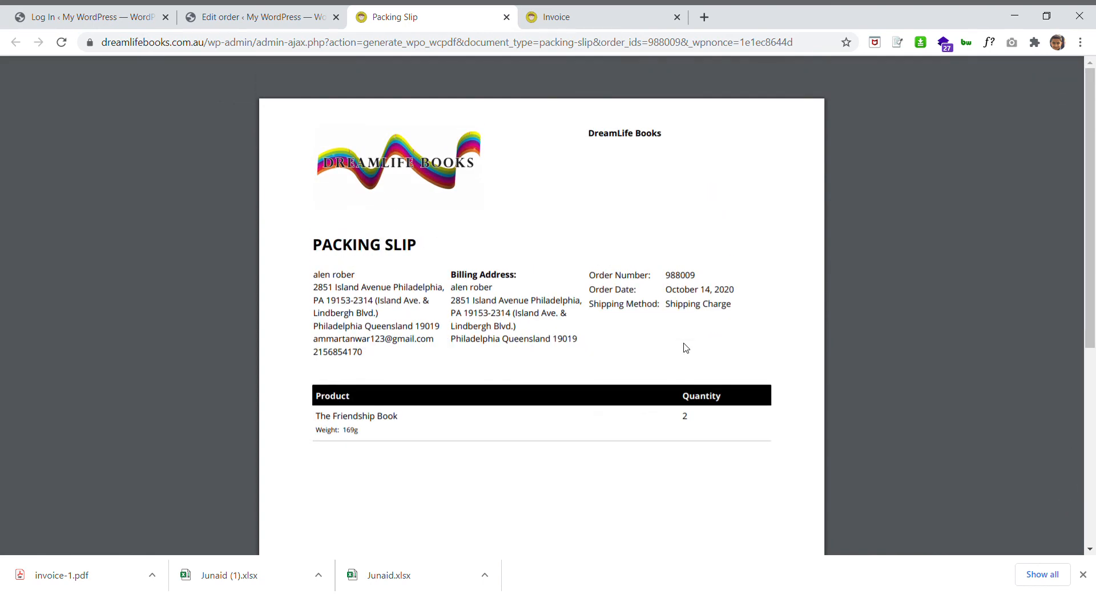
left_click(272, 22)
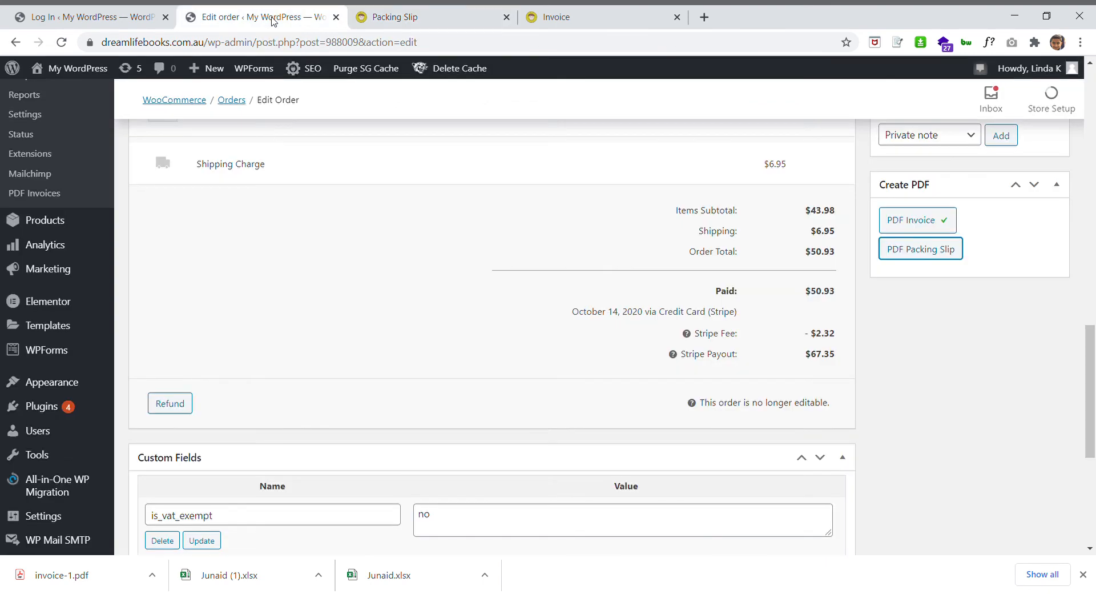
Change order #988009's status from Processing to Completed in the General section
scroll(598, 336, "down", 4)
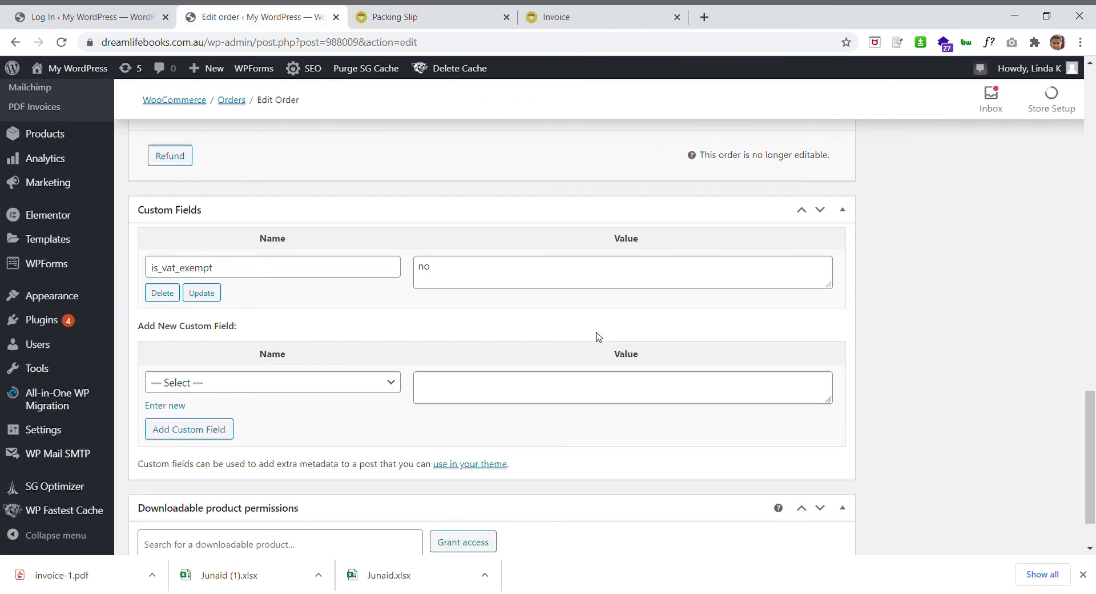
scroll(602, 337, "up", 10)
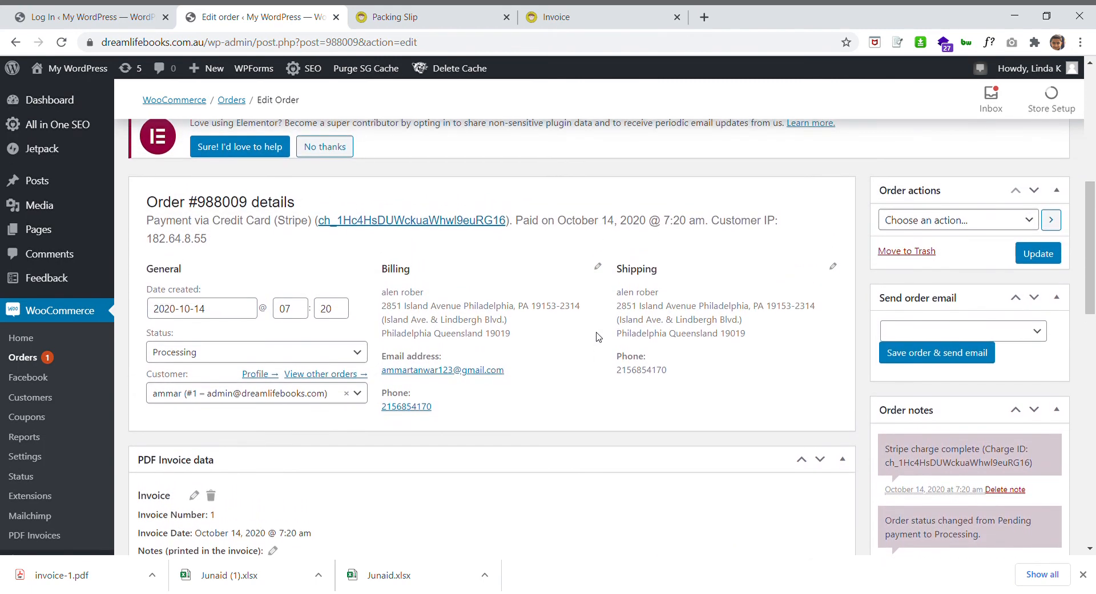
scroll(598, 337, "up", 4)
scroll(597, 337, "up", 4)
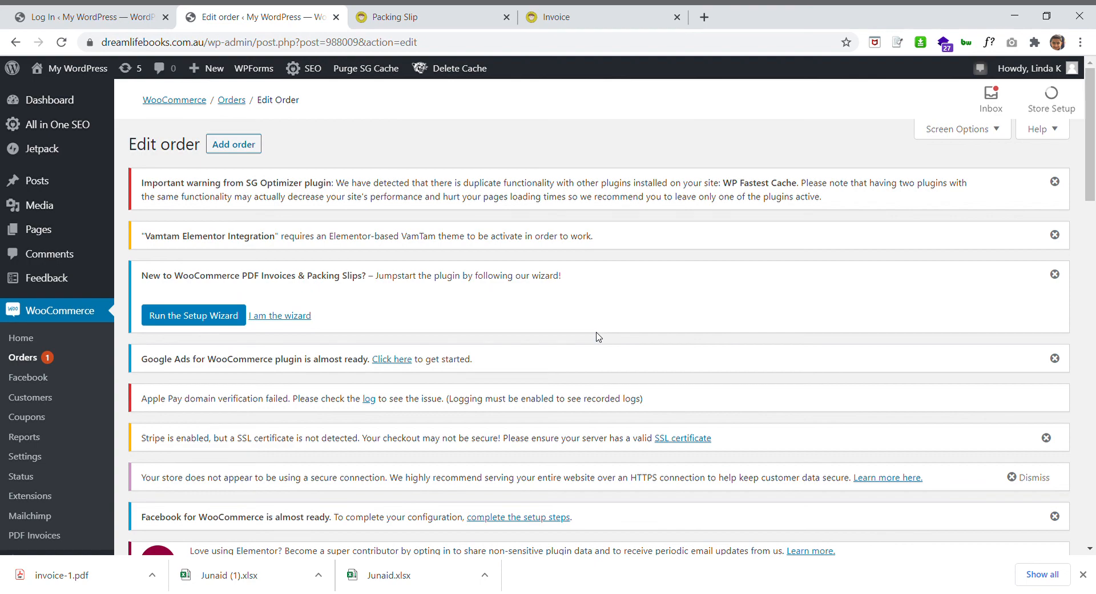
scroll(597, 337, "down", 8)
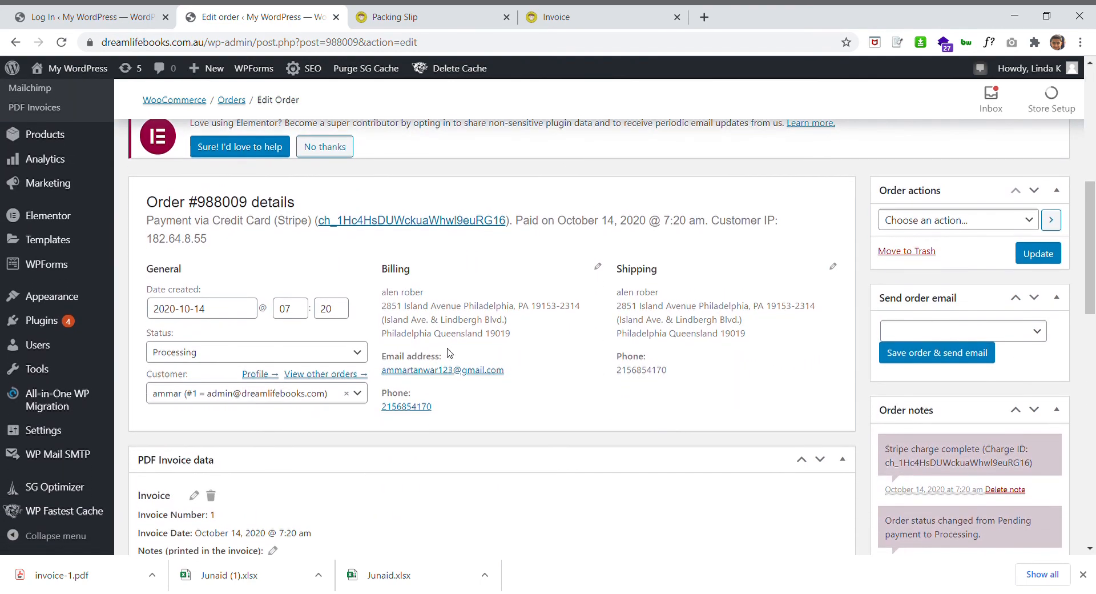
scroll(641, 432, "down", 2)
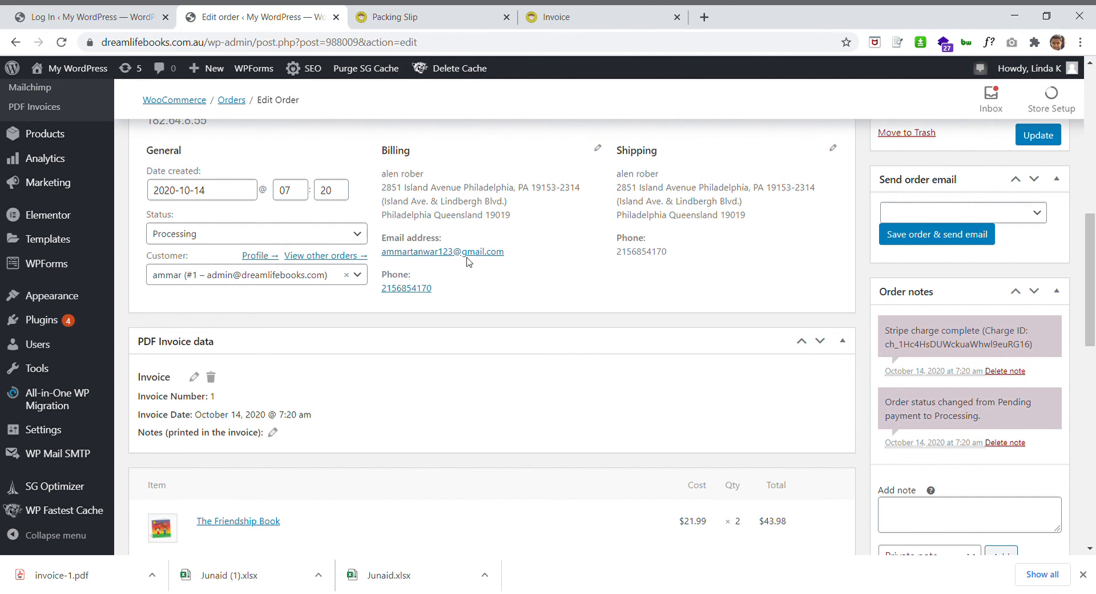
left_click(236, 244)
left_click(191, 331)
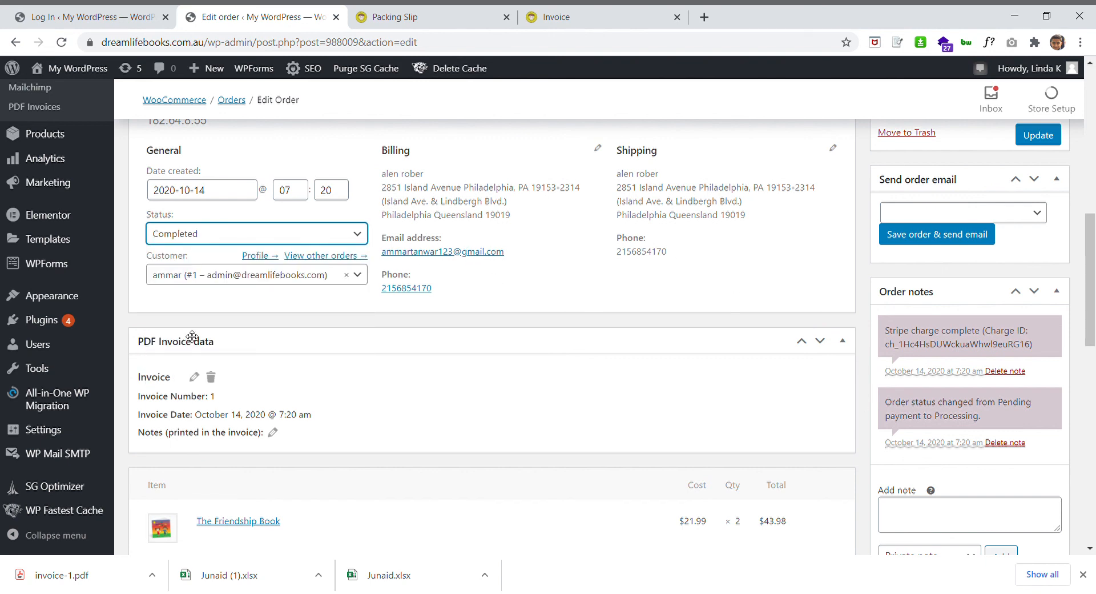
left_click(197, 244)
left_click(193, 284)
left_click(187, 235)
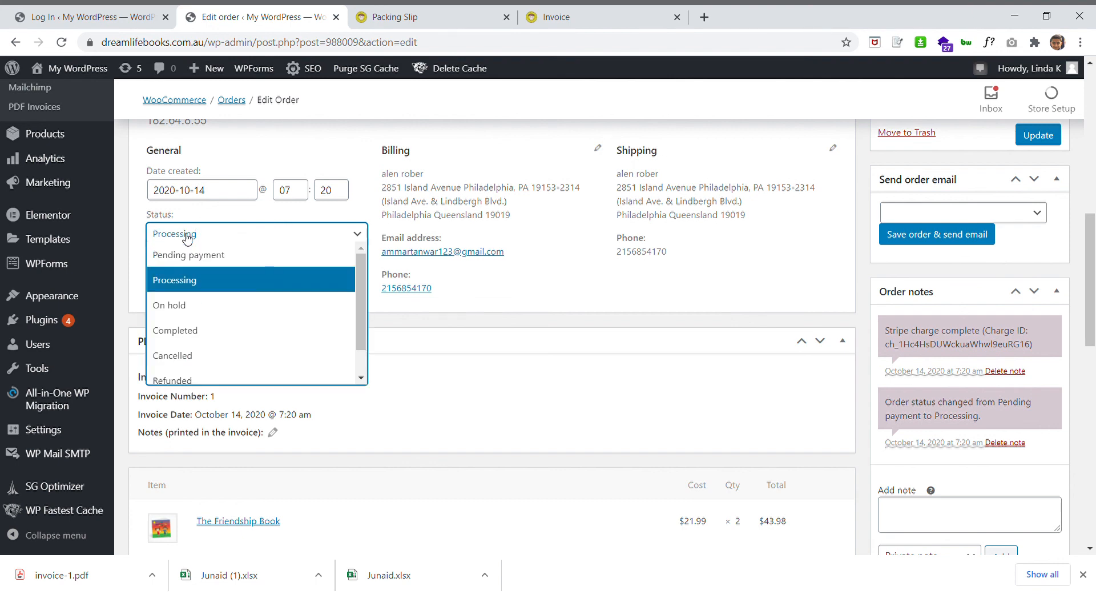
left_click(189, 331)
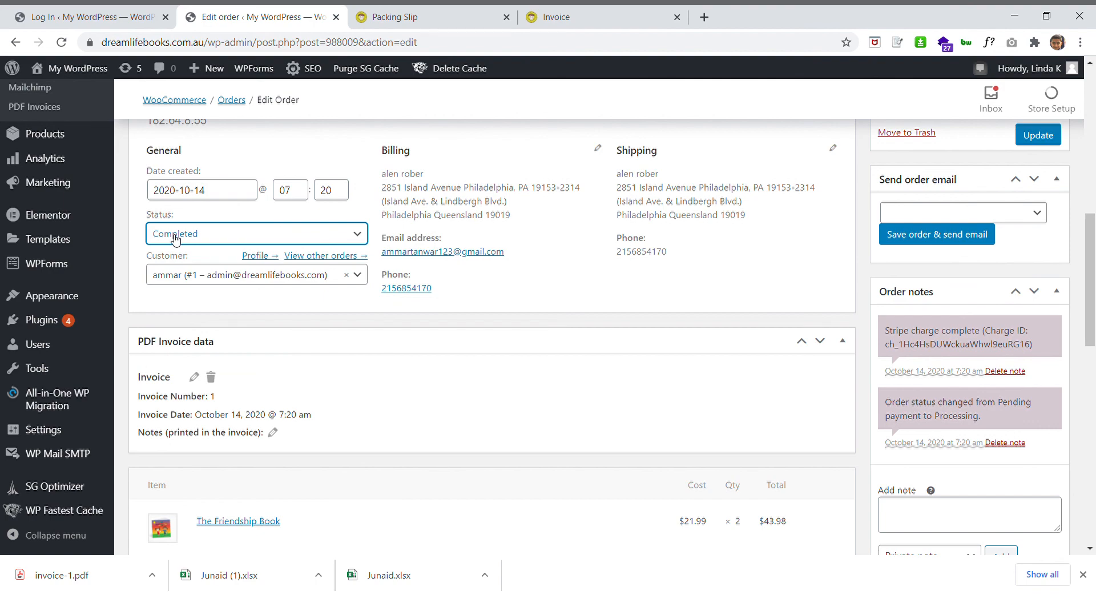
scroll(478, 368, "down", 15)
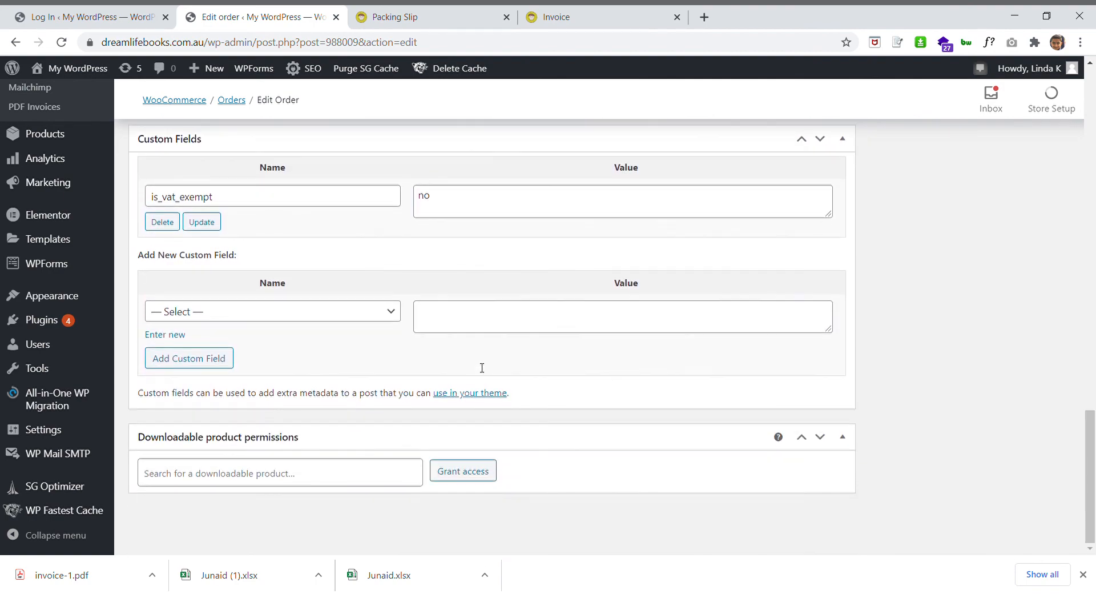
scroll(482, 367, "up", 15)
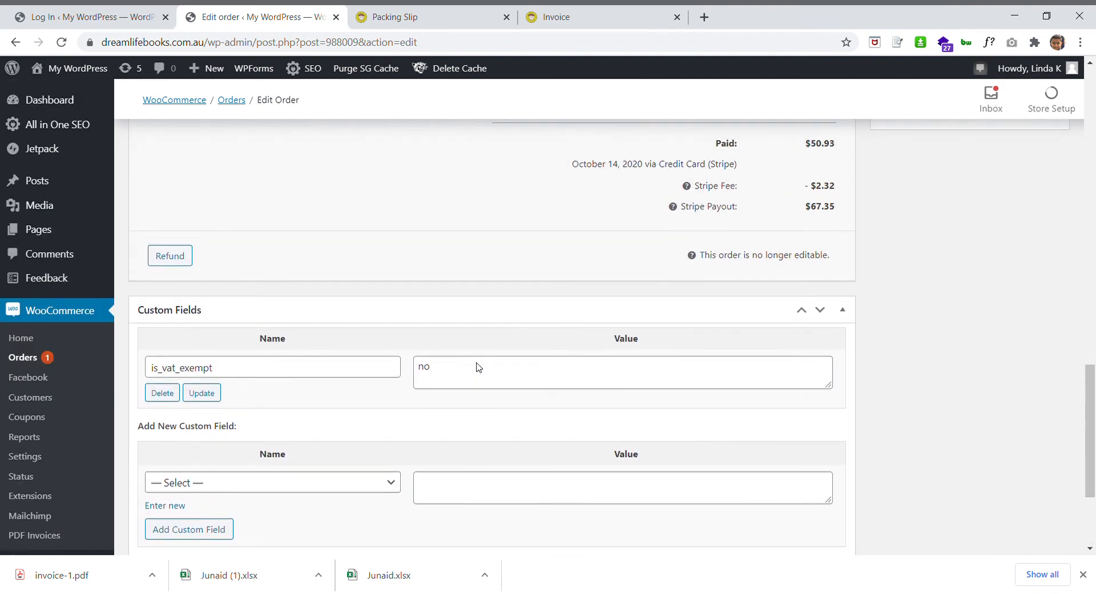
scroll(482, 367, "up", 5)
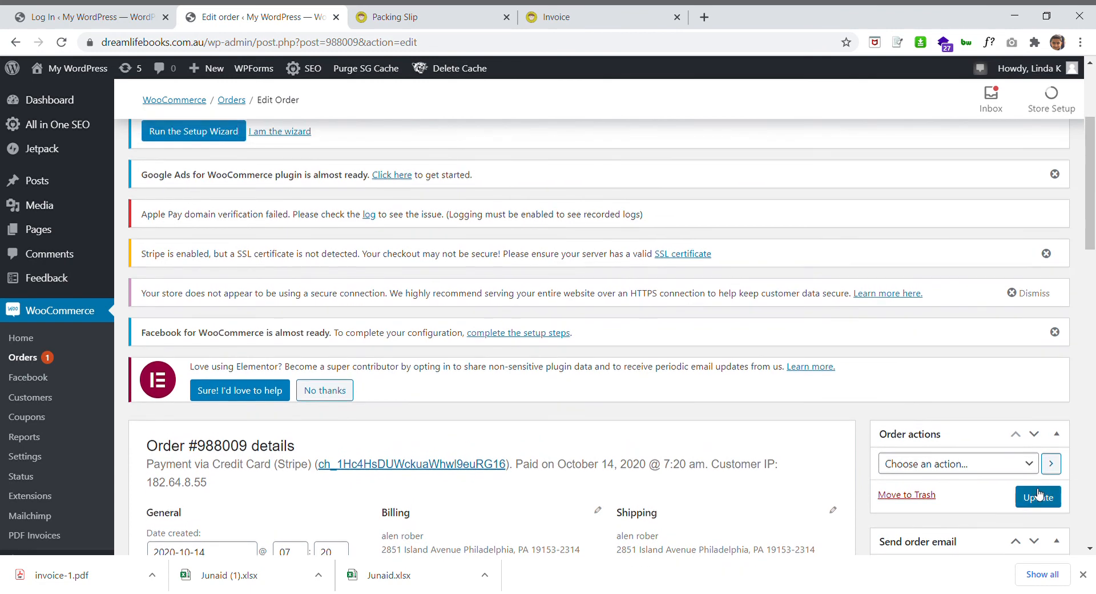
Update the order, confirm the notes log Processing to Completed, and update again
left_click(1037, 497)
scroll(425, 523, "down", 1)
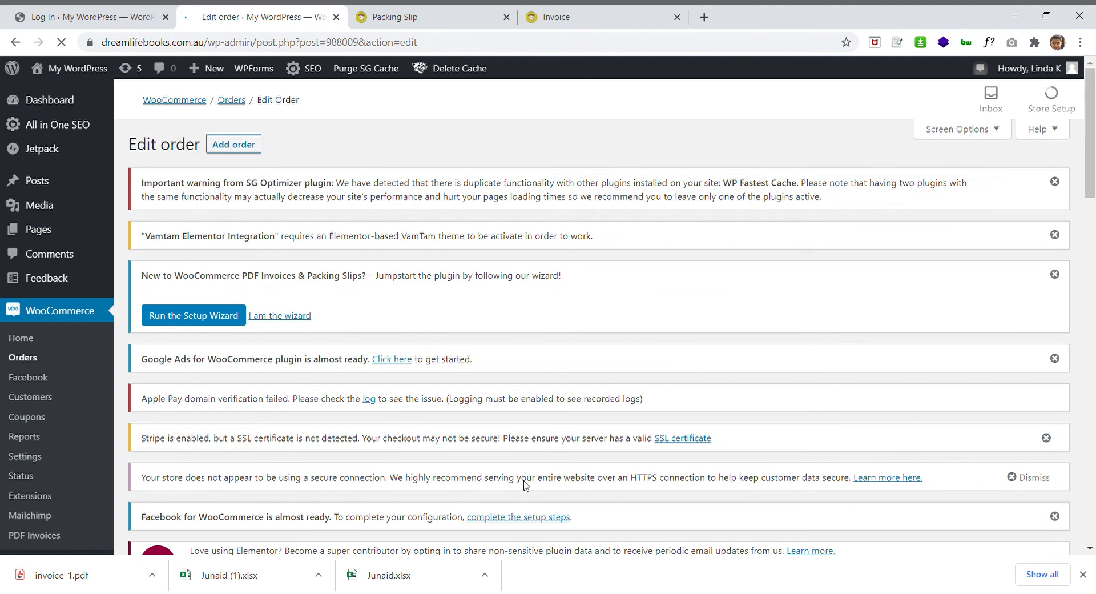
scroll(523, 434, "down", 6)
scroll(319, 392, "down", 4)
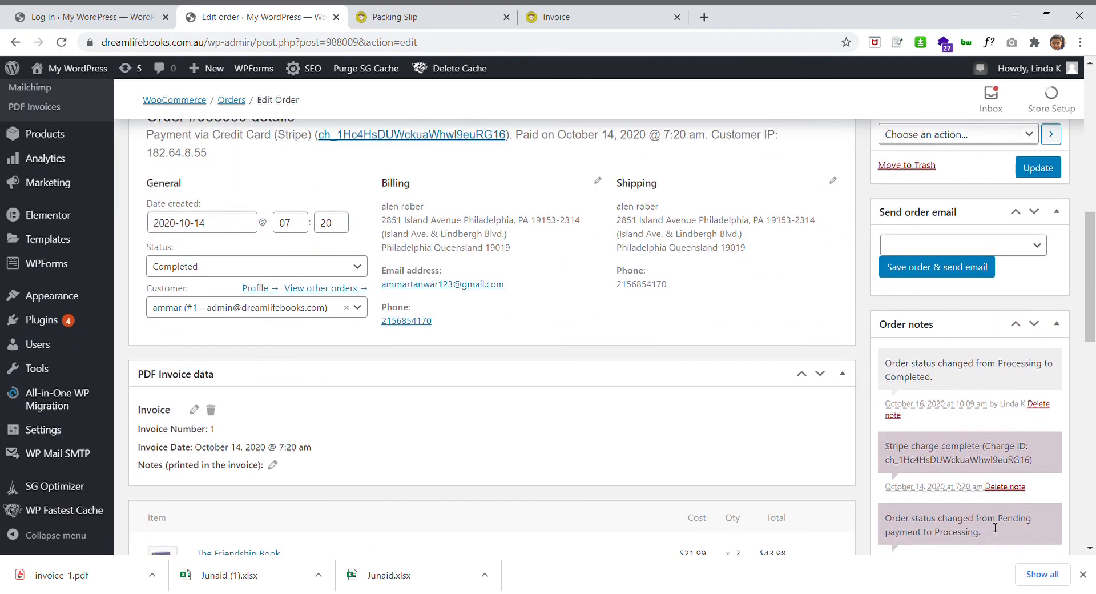
scroll(998, 519, "down", 5)
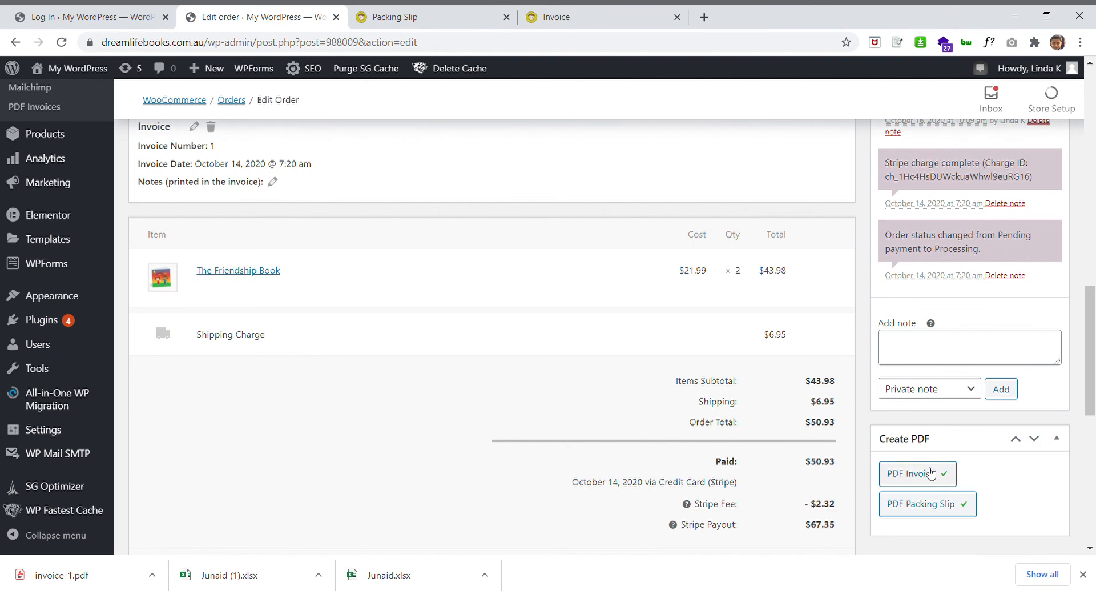
scroll(826, 436, "up", 2)
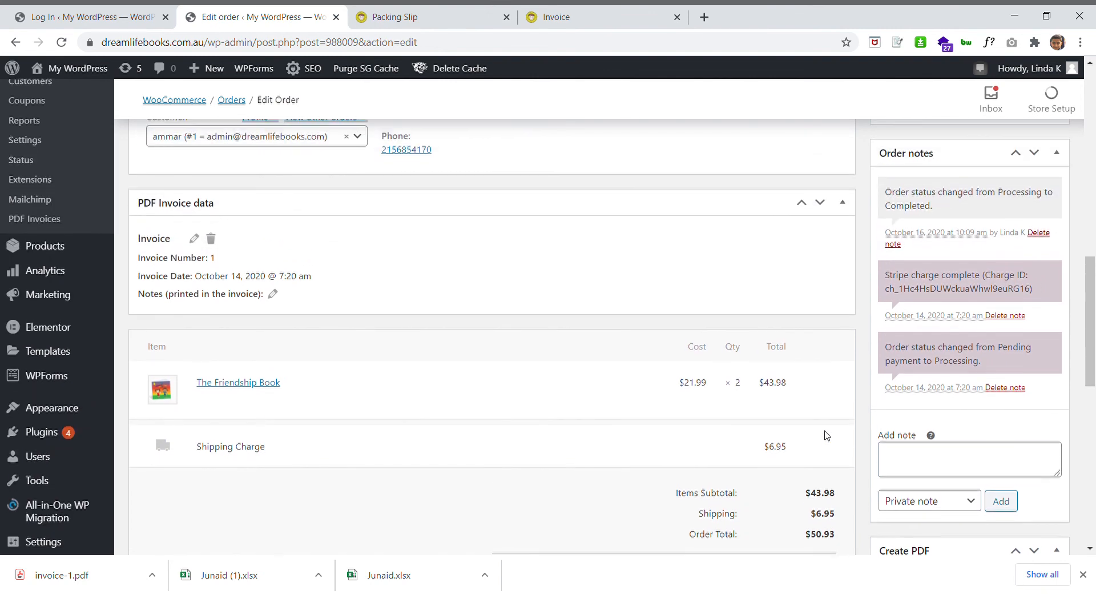
scroll(826, 435, "up", 3)
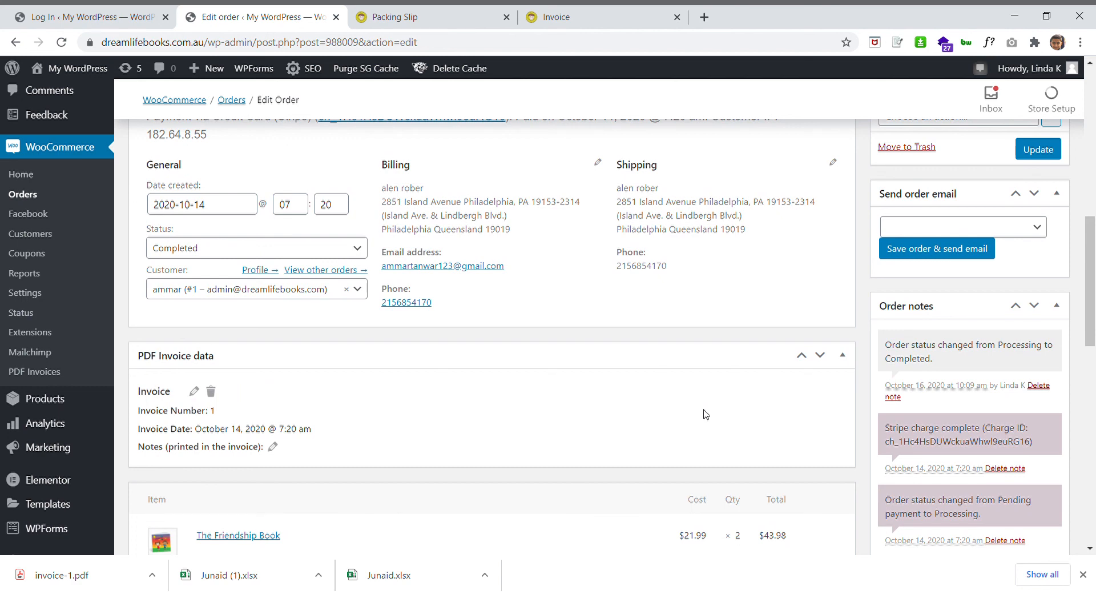
left_click(1045, 150)
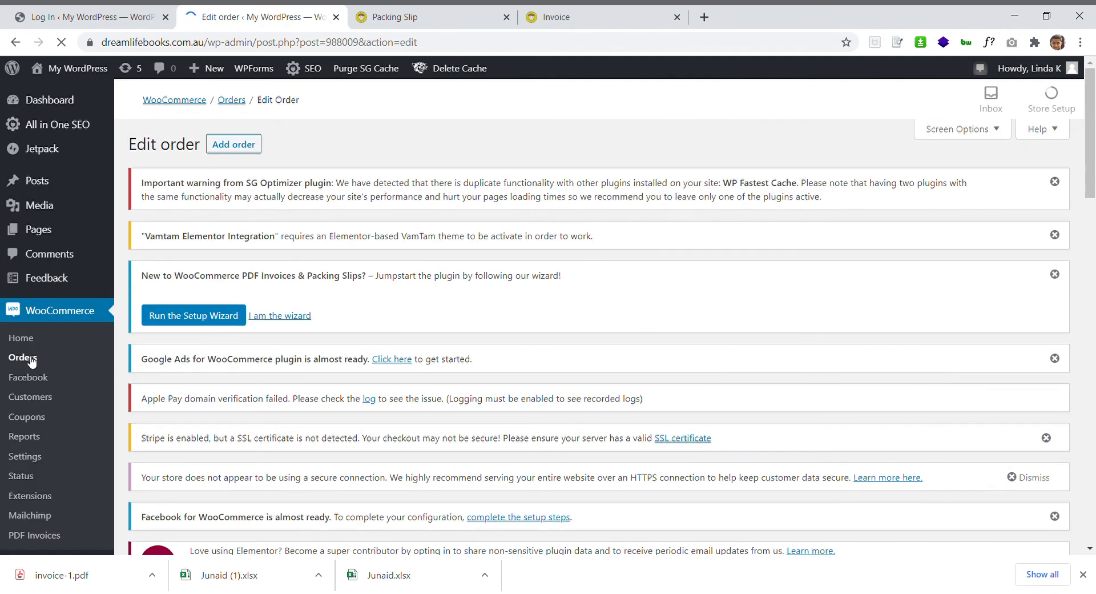
View the Orders list showing the order Completed at $50.93, then log out of the admin
left_click(32, 360)
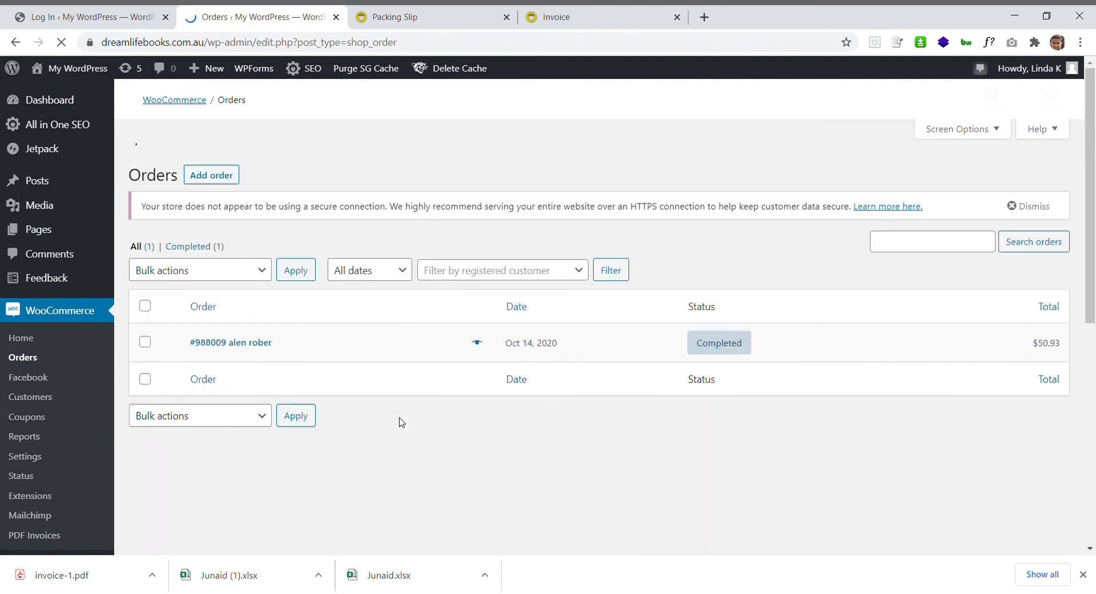
scroll(398, 421, "down", 2)
mouse_move(714, 271)
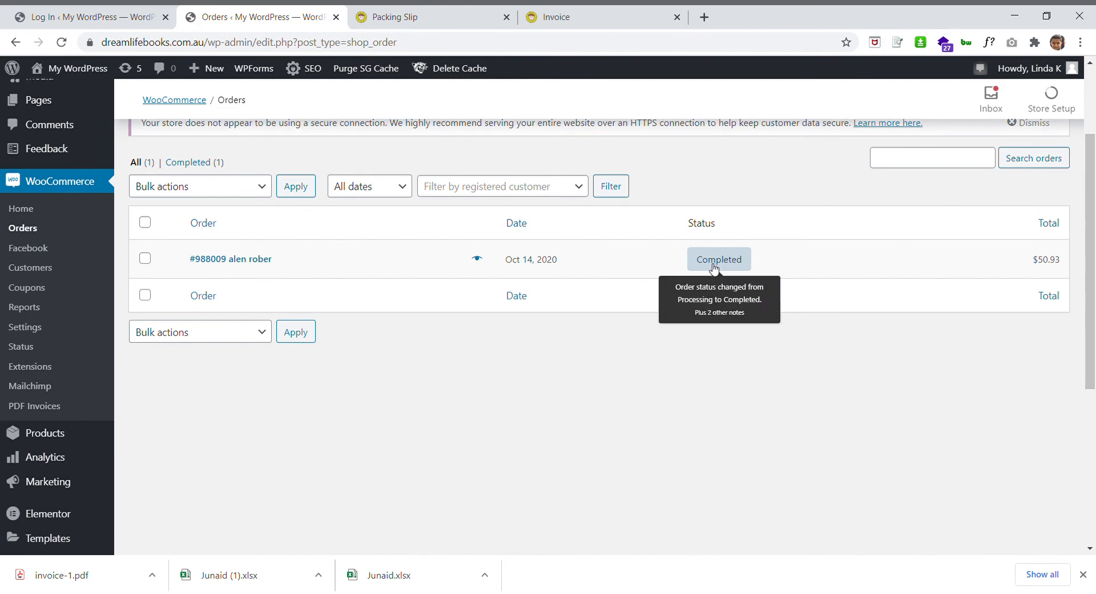
scroll(1016, 212, "up", 2)
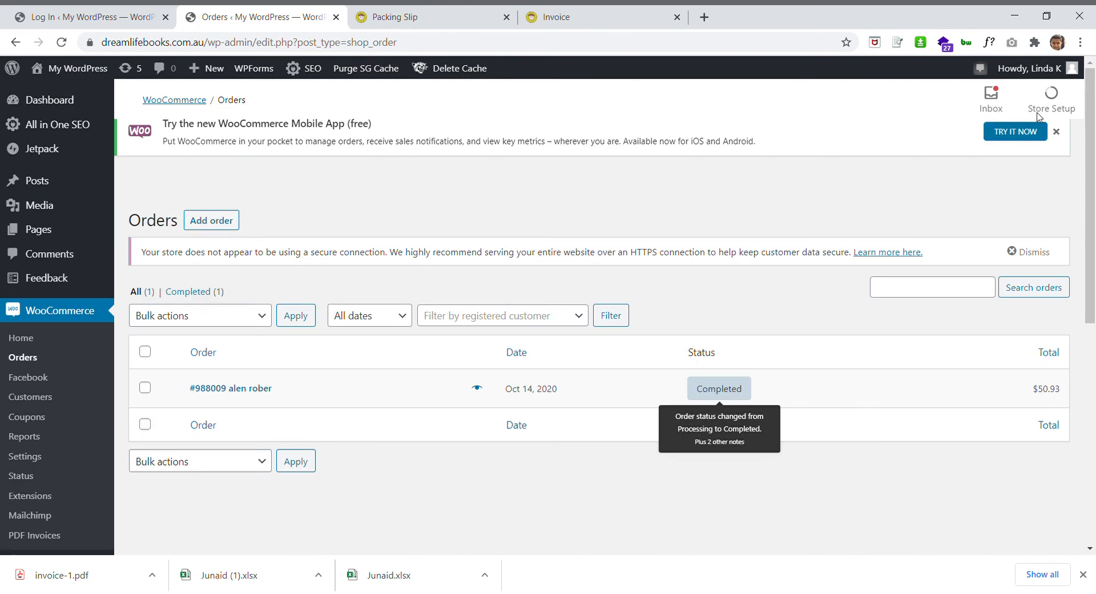
mouse_move(1046, 70)
left_click(989, 154)
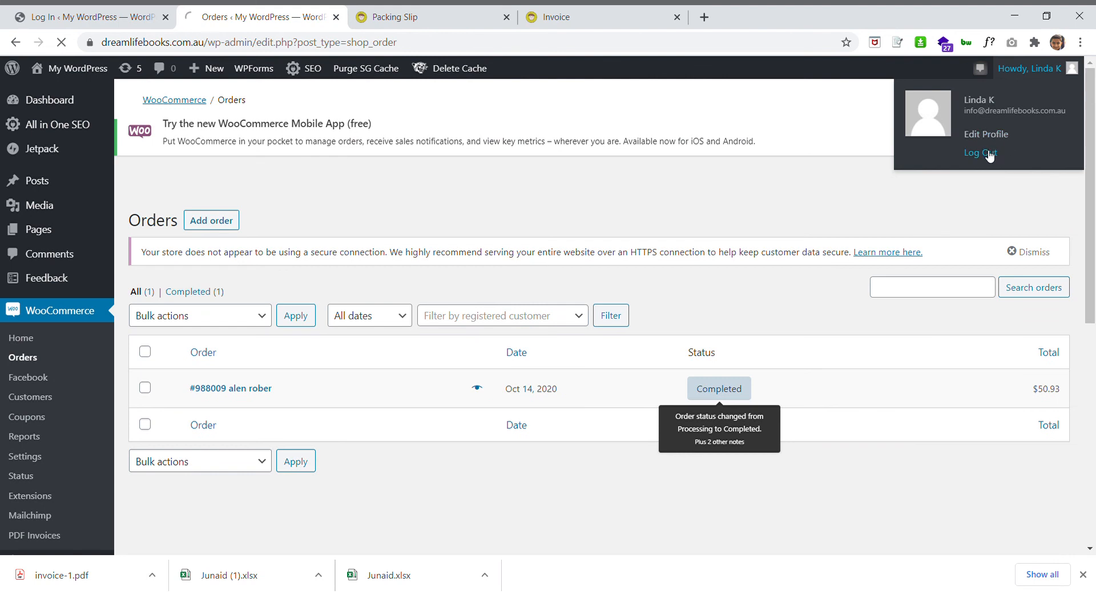